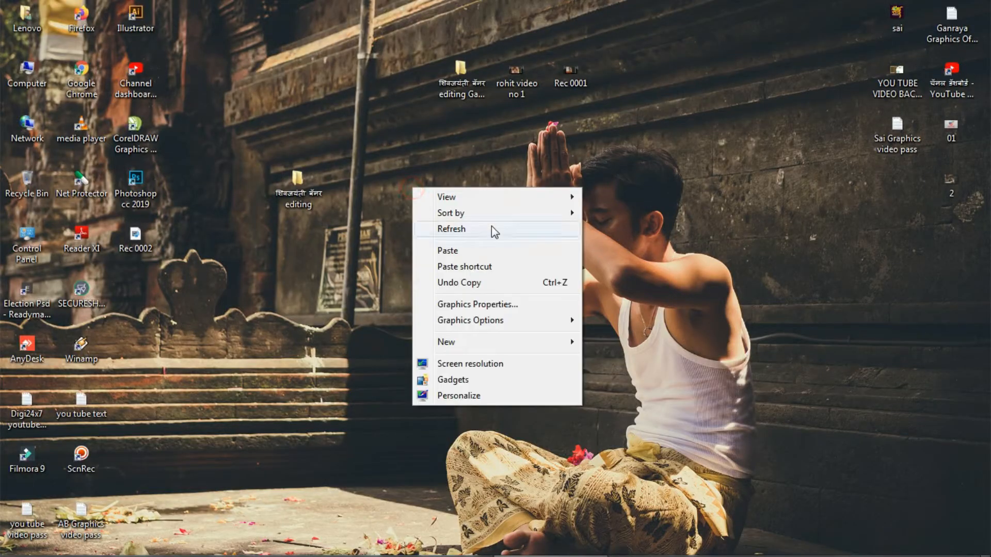
{"action": "left_click", "coordinate": [491, 226]}
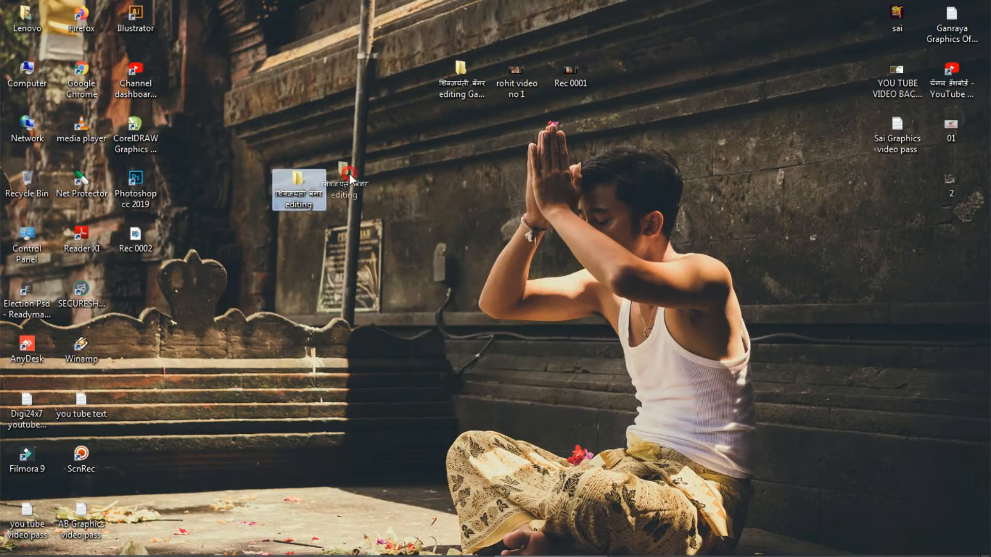
{"action": "double_click", "coordinate": [312, 178]}
{"action": "left_click_drag", "start_coordinate": [292, 347], "coordinate": [883, 163]}
{"action": "left_click", "coordinate": [795, 328]}
{"action": "double_click", "coordinate": [345, 149]}
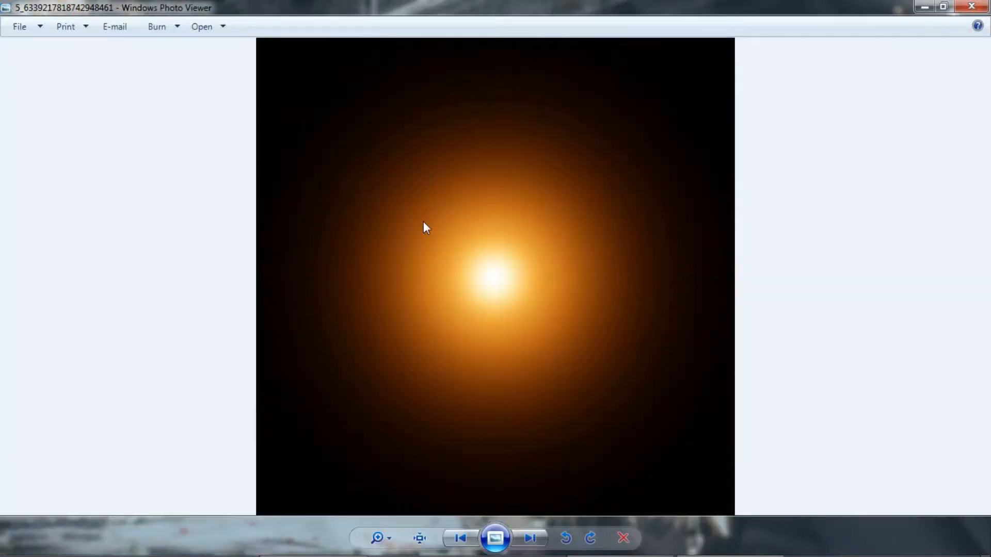
Browse the folder's remaining images, examining the bullock cart photo, rider artwork, fort gate and Marathi lettering files.
{"action": "key", "text": "Right"}
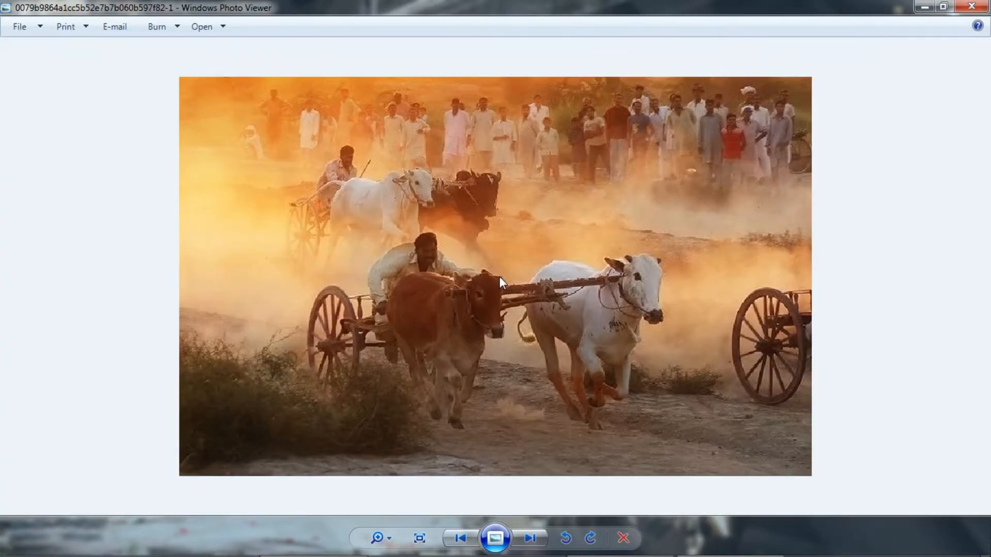
{"action": "key", "text": "Right"}
{"action": "key", "text": "Right"}
{"action": "key", "text": "Right"}
{"action": "key", "text": "Right"}
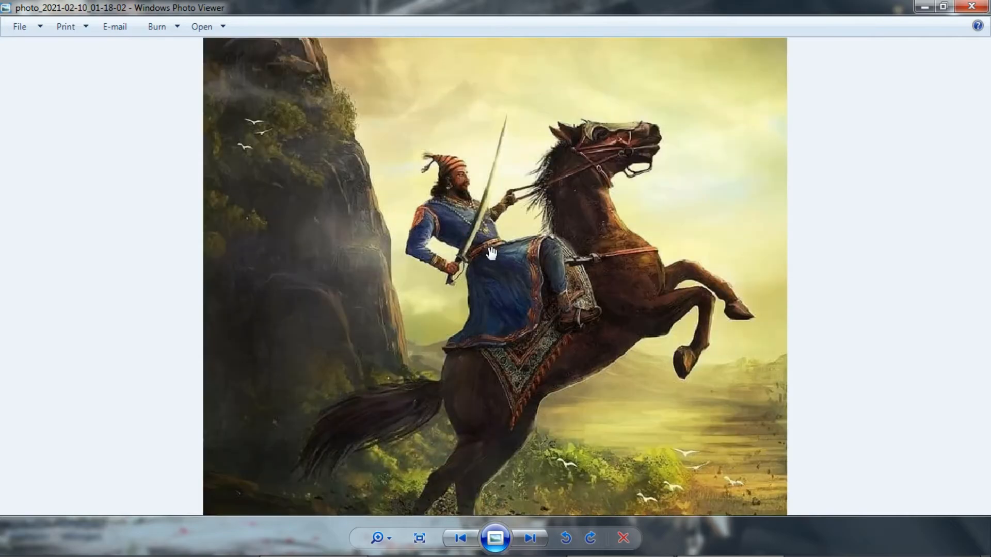
{"action": "scroll", "coordinate": [468, 232], "scroll_direction": "up", "scroll_amount": 1}
{"action": "left_click_drag", "start_coordinate": [449, 223], "coordinate": [501, 361]}
{"action": "key", "text": "Right"}
{"action": "scroll", "coordinate": [493, 304], "scroll_direction": "up", "scroll_amount": 2}
{"action": "scroll", "coordinate": [502, 361], "scroll_direction": "down", "scroll_amount": 3}
{"action": "key", "text": "Right"}
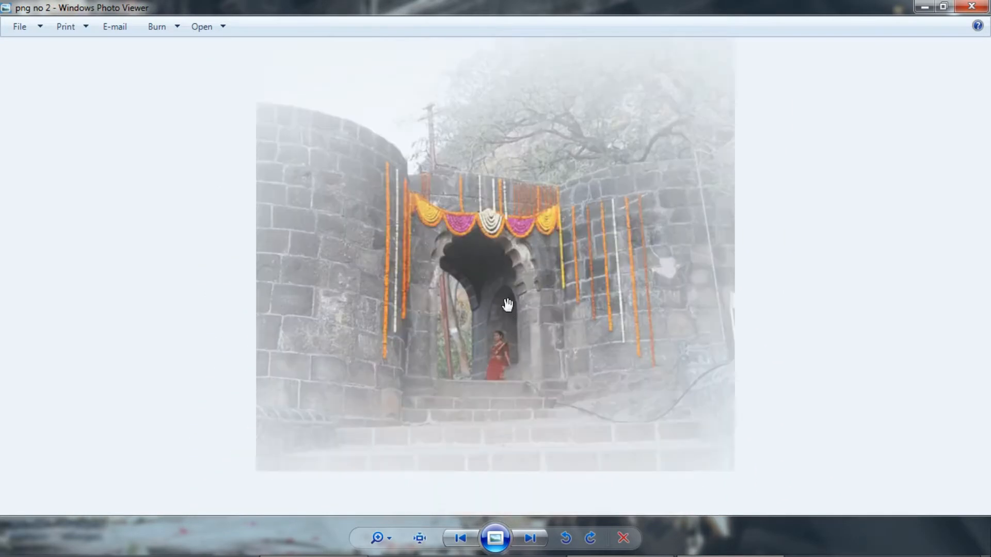
{"action": "key", "text": "Right"}
{"action": "scroll", "coordinate": [506, 294], "scroll_direction": "up", "scroll_amount": 2}
{"action": "left_click_drag", "start_coordinate": [472, 306], "coordinate": [478, 417]}
{"action": "scroll", "coordinate": [478, 321], "scroll_direction": "down", "scroll_amount": 2}
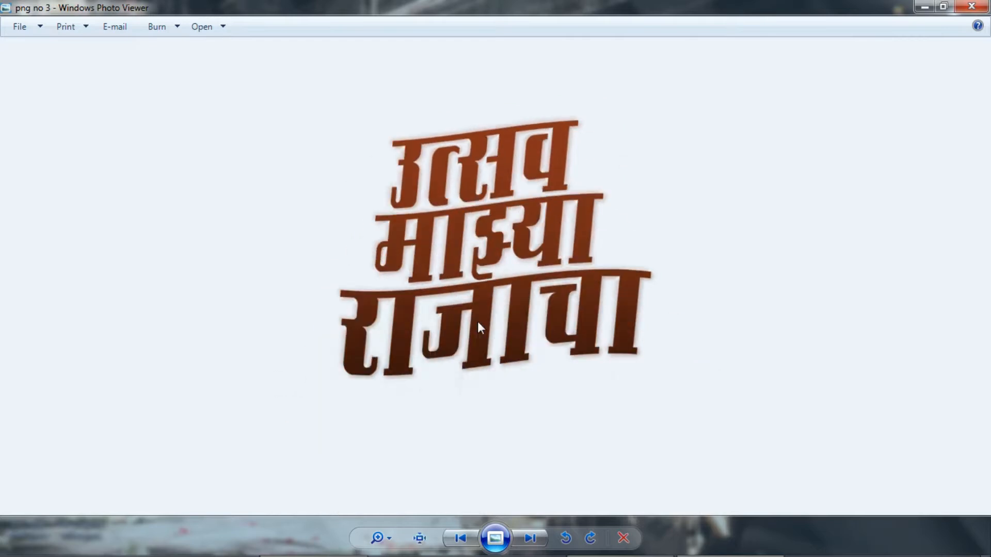
{"action": "key", "text": "Right"}
{"action": "left_click_drag", "start_coordinate": [491, 283], "coordinate": [500, 345]}
{"action": "key", "text": "Right"}
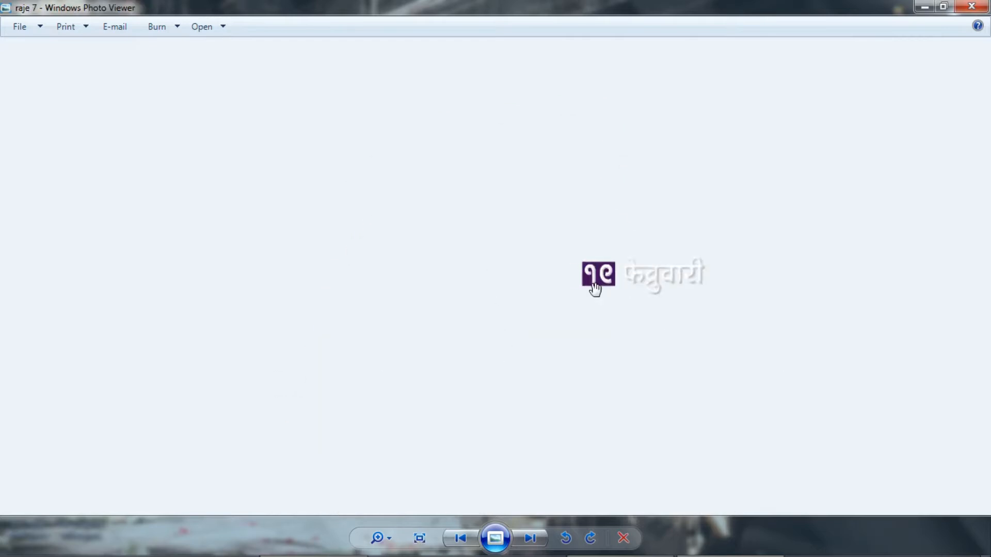
{"action": "key", "text": "Right"}
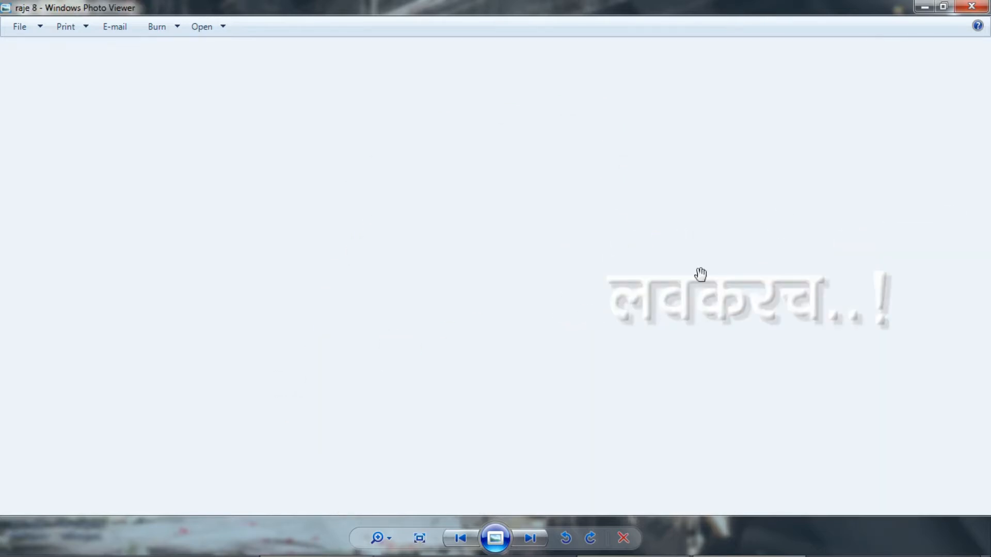
{"action": "key", "text": "Right"}
Close the image viewer and check the contents of the psd subfolder, returning to its parent folder.
{"action": "key", "text": "alt+F4"}
{"action": "double_click", "coordinate": [275, 189]}
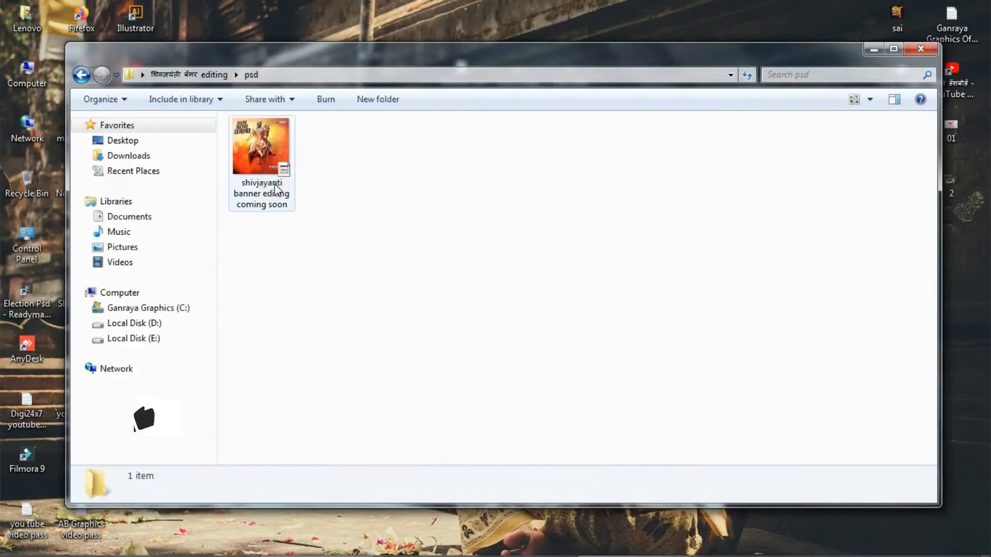
{"action": "scroll", "coordinate": [275, 199], "scroll_direction": "down", "scroll_amount": 1}
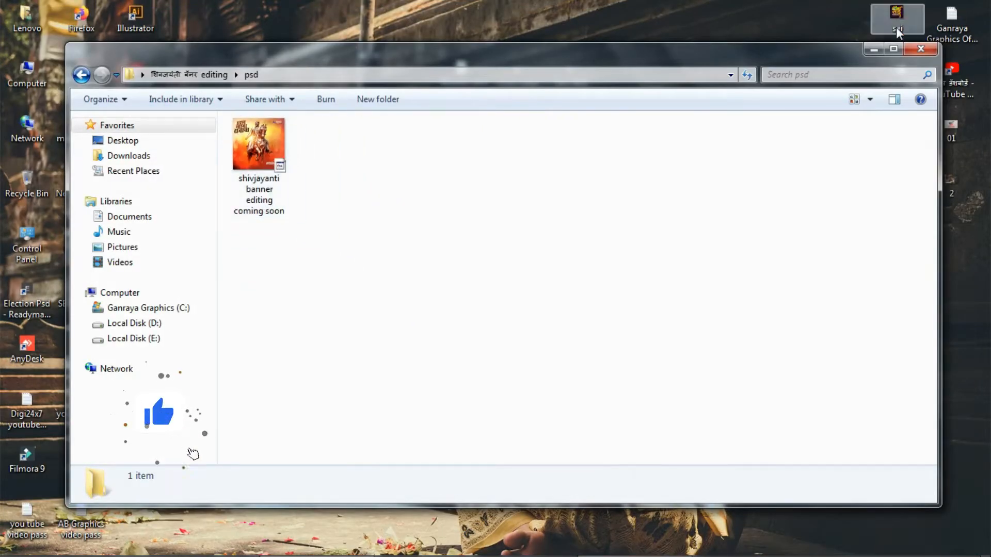
{"action": "left_click", "coordinate": [81, 75]}
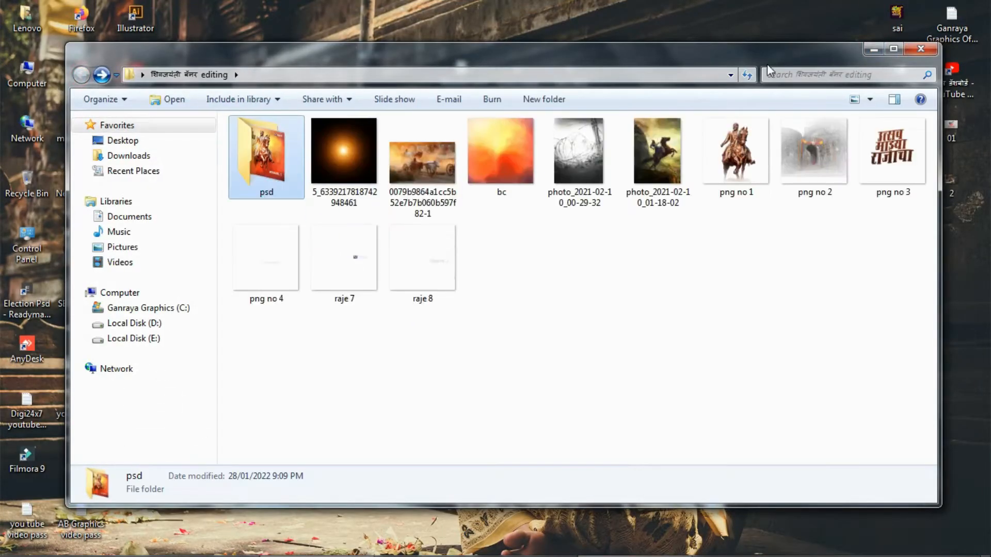
Switch to Photoshop and create a 2000 × 2000 pixel document at 250 pixels/inch, RGB Color, with a white background.
{"action": "left_click", "coordinate": [873, 50]}
{"action": "left_click", "coordinate": [636, 547]}
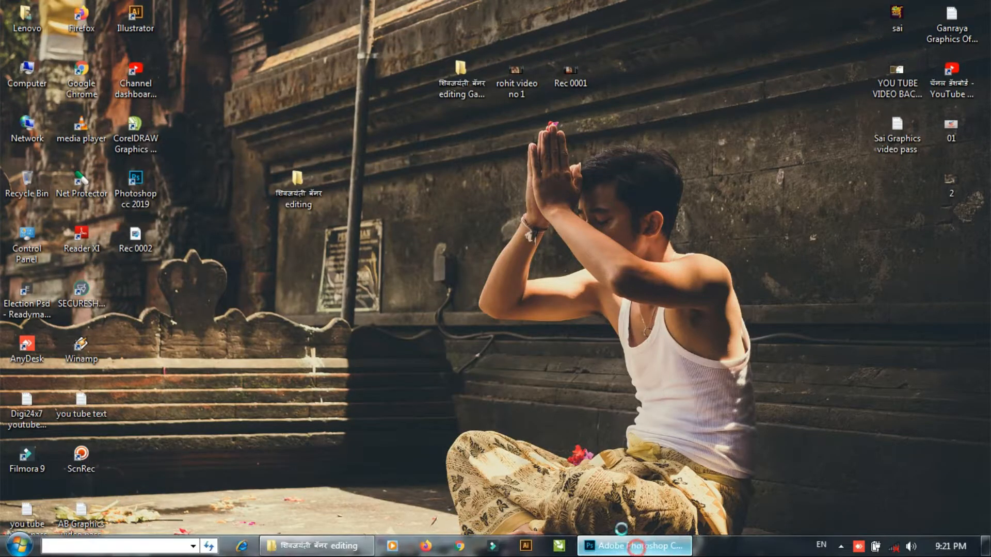
{"action": "left_click", "coordinate": [71, 172]}
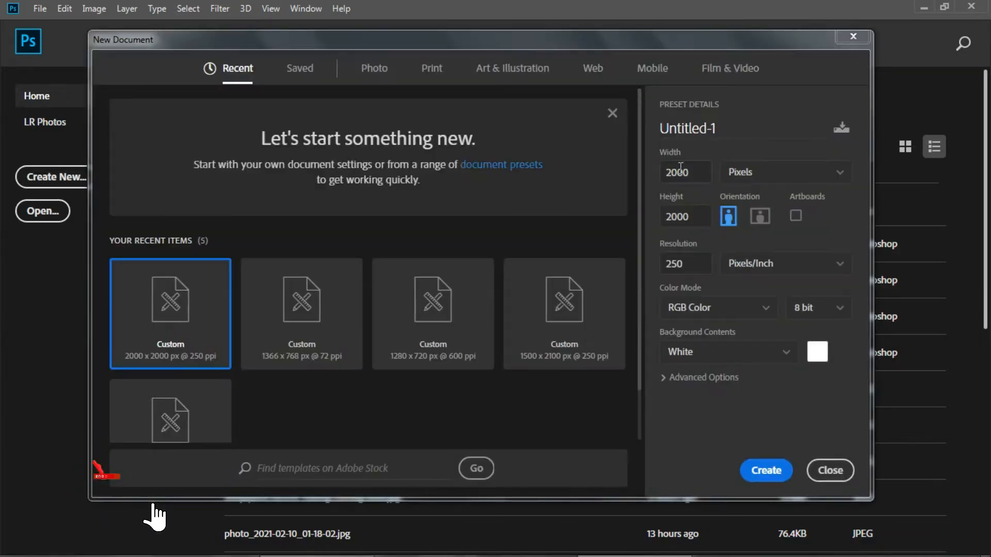
{"action": "left_click", "coordinate": [603, 108]}
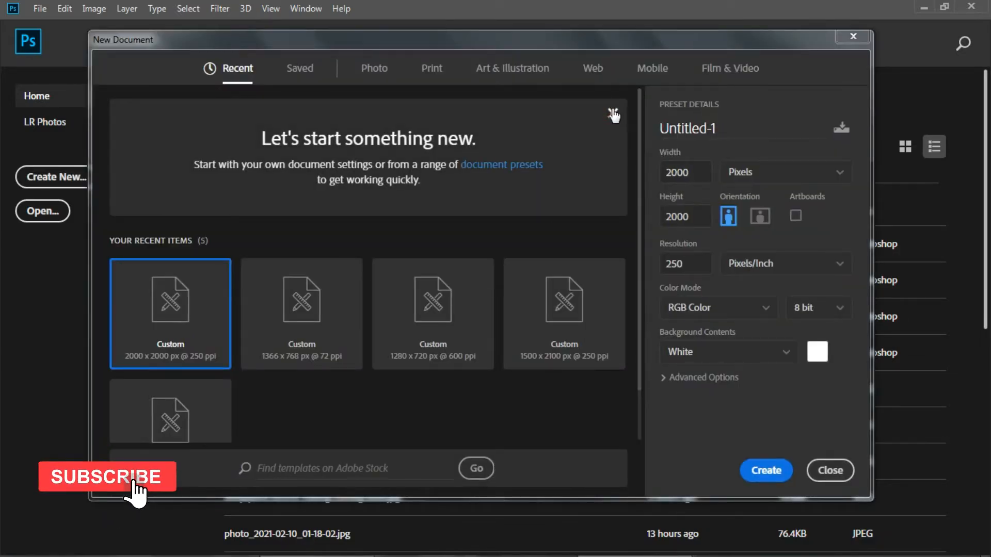
{"action": "left_click", "coordinate": [613, 113]}
{"action": "left_click_drag", "start_coordinate": [676, 265], "coordinate": [603, 267]}
{"action": "left_click", "coordinate": [766, 470]}
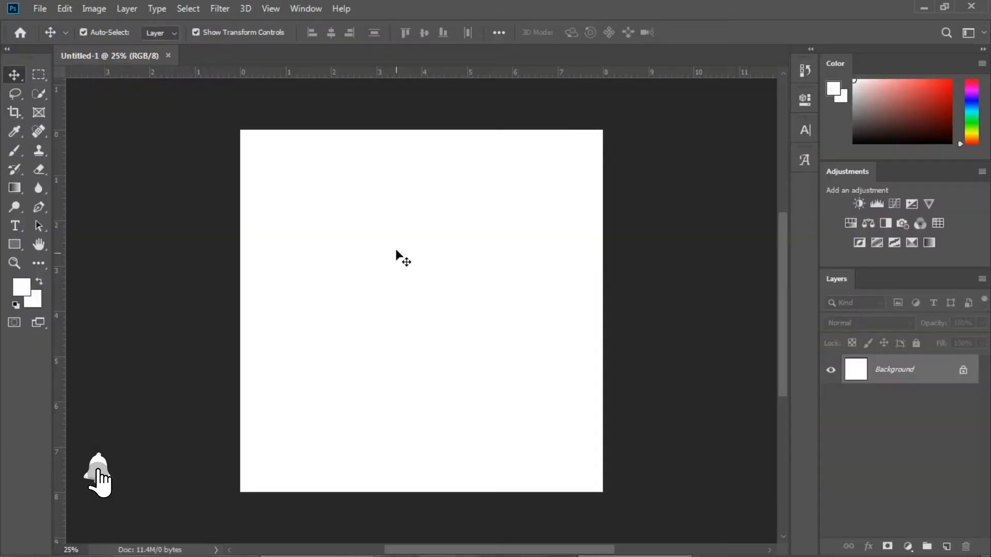
Widen the Color, Adjustments and Layers area, and shorten the Color section to give the layer list more height.
{"action": "scroll", "coordinate": [396, 256], "scroll_direction": "down", "scroll_amount": 3}
{"action": "scroll", "coordinate": [396, 256], "scroll_direction": "up", "scroll_amount": 3}
{"action": "left_click_drag", "start_coordinate": [351, 281], "coordinate": [385, 257]}
{"action": "scroll", "coordinate": [391, 259], "scroll_direction": "down", "scroll_amount": 1}
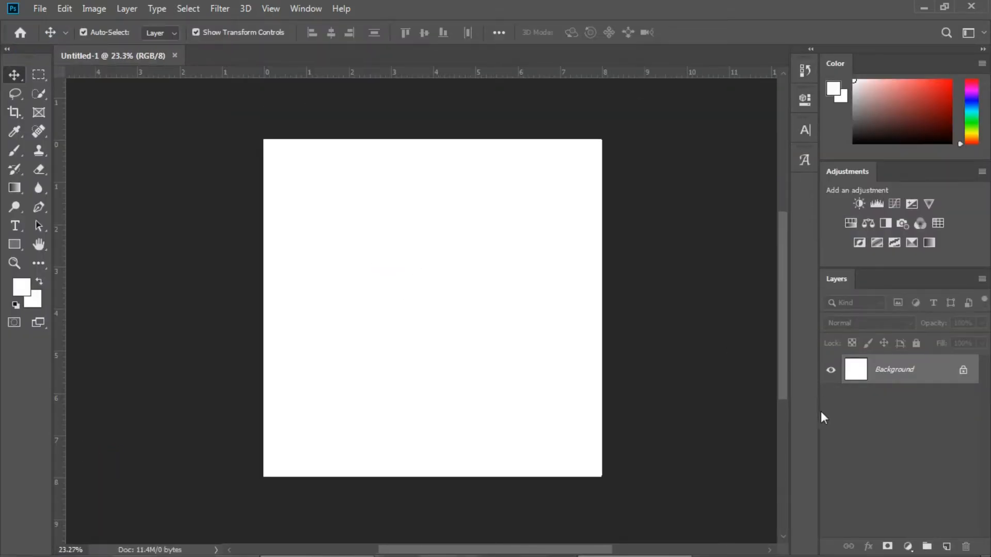
{"action": "left_click_drag", "start_coordinate": [820, 413], "coordinate": [736, 426]}
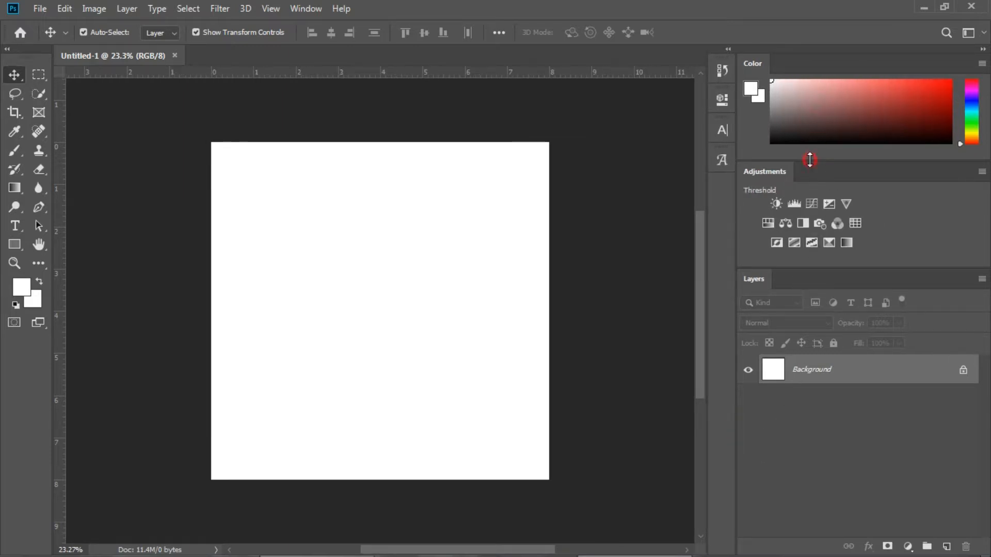
{"action": "left_click_drag", "start_coordinate": [809, 160], "coordinate": [810, 149]}
{"action": "left_click_drag", "start_coordinate": [807, 268], "coordinate": [814, 220]}
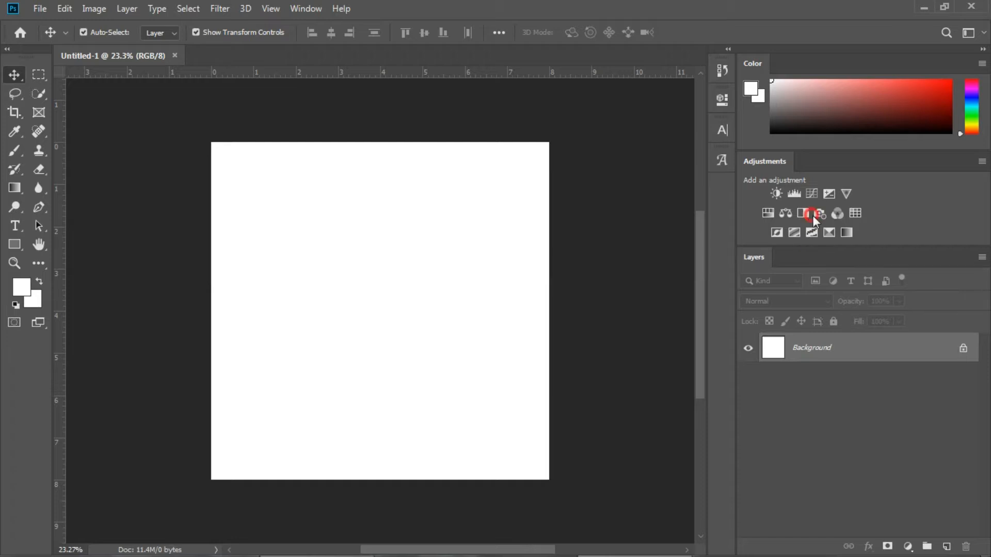
{"action": "scroll", "coordinate": [385, 306], "scroll_direction": "down", "scroll_amount": 1}
{"action": "left_click_drag", "start_coordinate": [387, 297], "coordinate": [408, 267]}
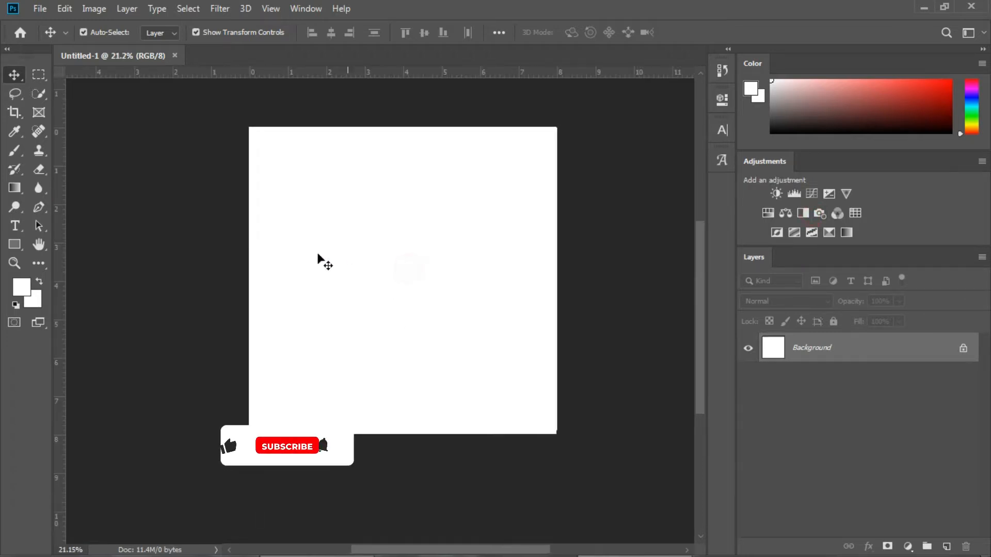
Place the bc background image from the banner folder into the new document.
{"action": "left_click", "coordinate": [317, 549]}
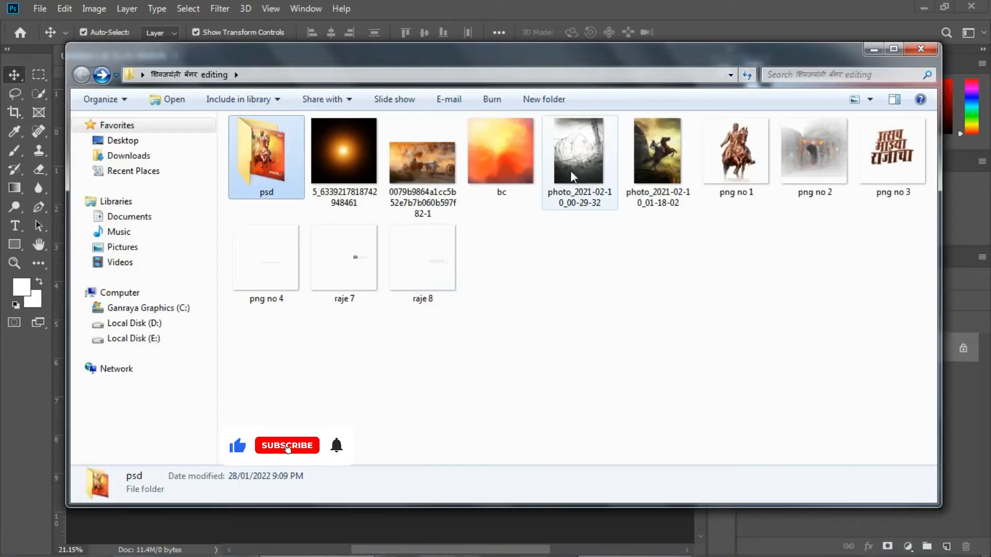
{"action": "left_click", "coordinate": [501, 154]}
{"action": "left_click_drag", "start_coordinate": [522, 278], "coordinate": [397, 299]}
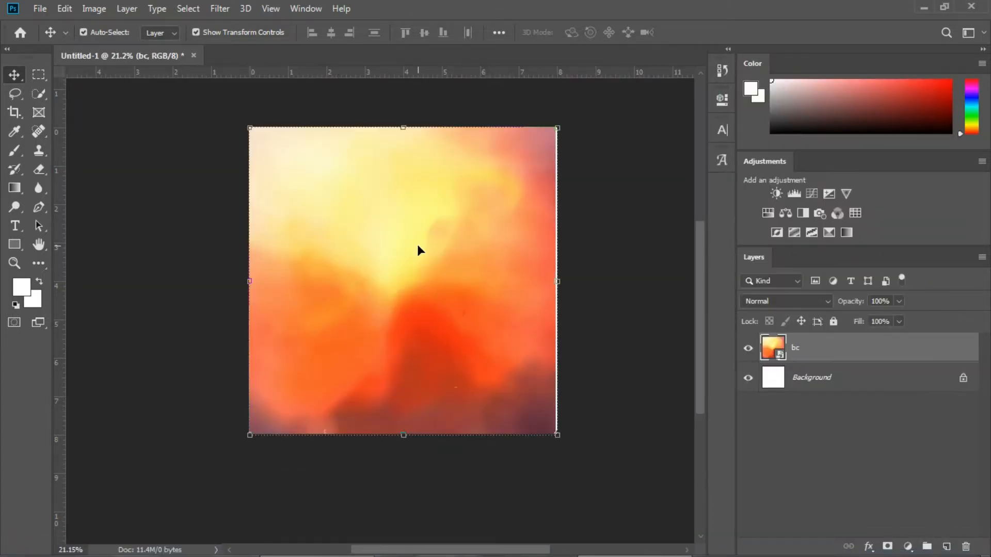
Scale the bc image up to about 102% so it covers the whole canvas.
{"action": "left_click_drag", "start_coordinate": [416, 264], "coordinate": [389, 264]}
{"action": "scroll", "coordinate": [427, 243], "scroll_direction": "up", "scroll_amount": 1}
{"action": "left_click", "coordinate": [372, 257]}
{"action": "scroll", "coordinate": [374, 260], "scroll_direction": "down", "scroll_amount": 1}
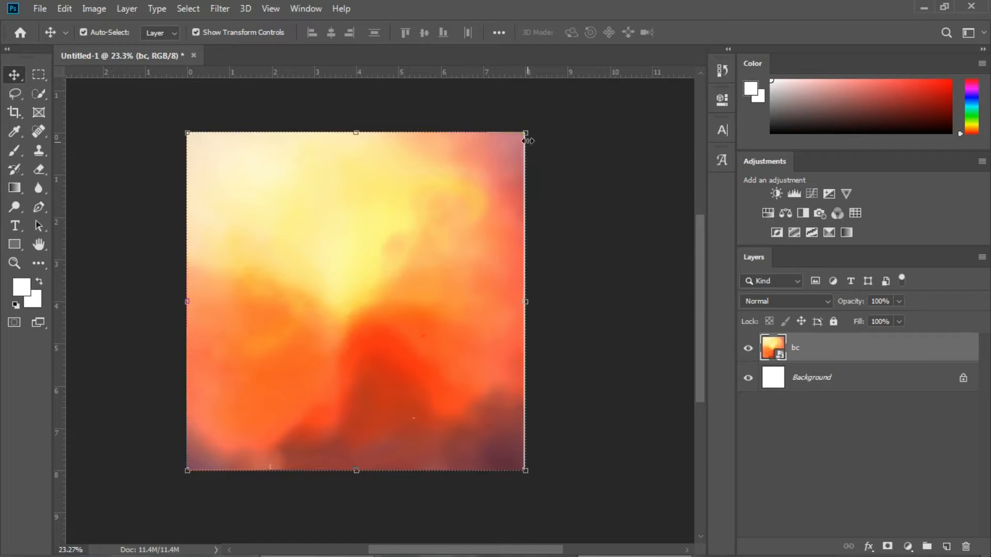
{"action": "left_click_drag", "start_coordinate": [526, 134], "coordinate": [537, 130]}
{"action": "left_click", "coordinate": [553, 32]}
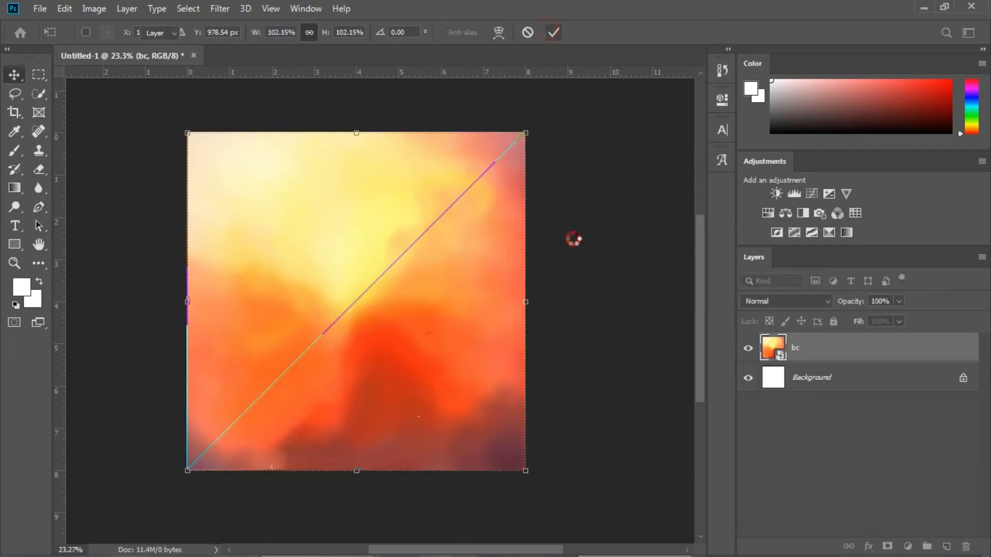
{"action": "left_click_drag", "start_coordinate": [356, 270], "coordinate": [378, 276]}
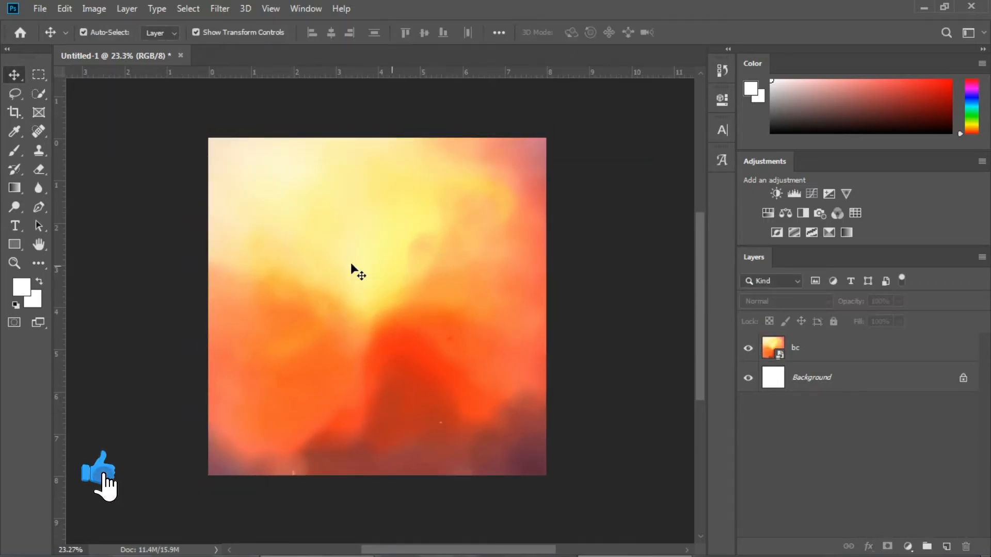
Add a Brightness/Contrast adjustment above the bc layer and raise its contrast slightly.
{"action": "left_click", "coordinate": [814, 350]}
{"action": "left_click", "coordinate": [776, 195]}
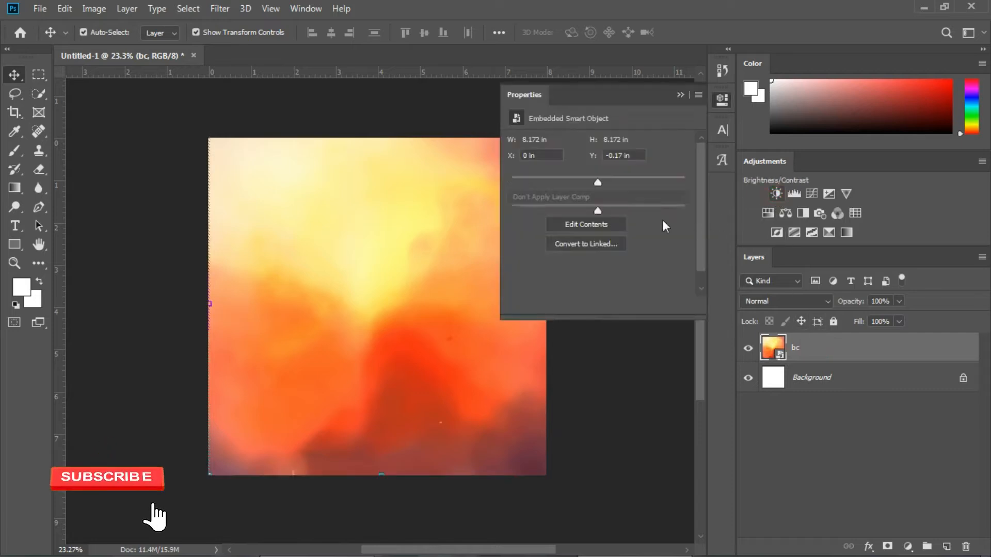
{"action": "left_click_drag", "start_coordinate": [599, 209], "coordinate": [627, 213]}
{"action": "left_click", "coordinate": [681, 94]}
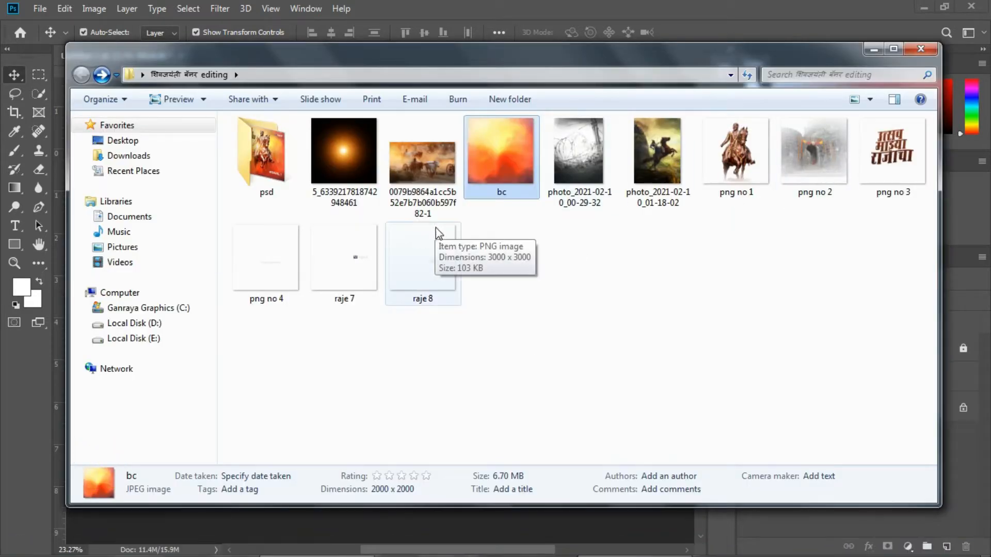
Place the png no 2 fort gate image from the banner folder above the adjustment, spanning the canvas width.
{"action": "left_click", "coordinate": [798, 185]}
{"action": "left_click", "coordinate": [763, 321]}
{"action": "left_click", "coordinate": [826, 169]}
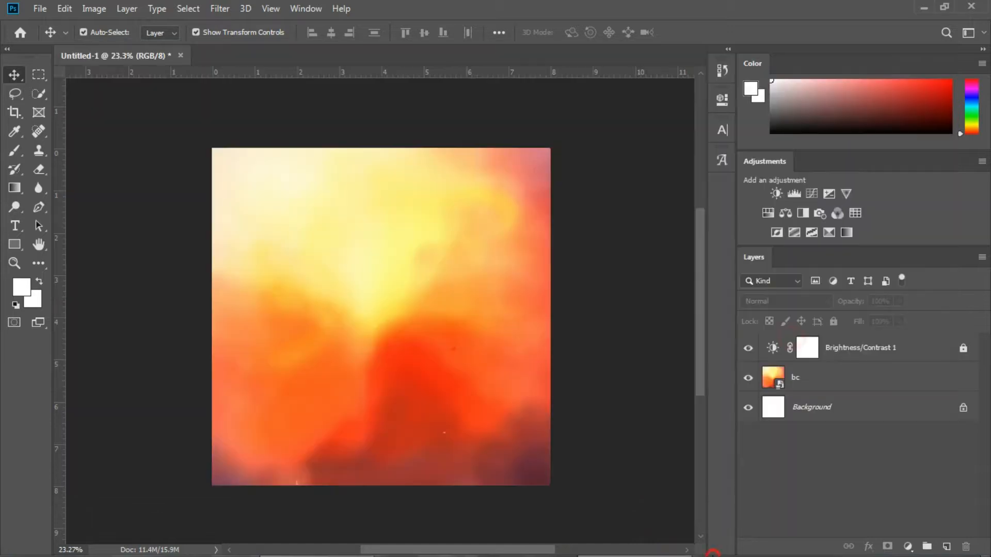
{"action": "left_click", "coordinate": [317, 546]}
{"action": "left_click_drag", "start_coordinate": [802, 165], "coordinate": [381, 274]}
{"action": "mouse_move", "coordinate": [444, 290]}
{"action": "left_mouse_down"}
{"action": "mouse_move", "coordinate": [423, 330]}
{"action": "mouse_move", "coordinate": [431, 317]}
{"action": "left_mouse_up"}
Rasterize the png no 2 layer and fade its outer edges into the background with a soft 1200-pixel Eraser.
{"action": "key", "text": "e"}
{"action": "left_click", "coordinate": [466, 238]}
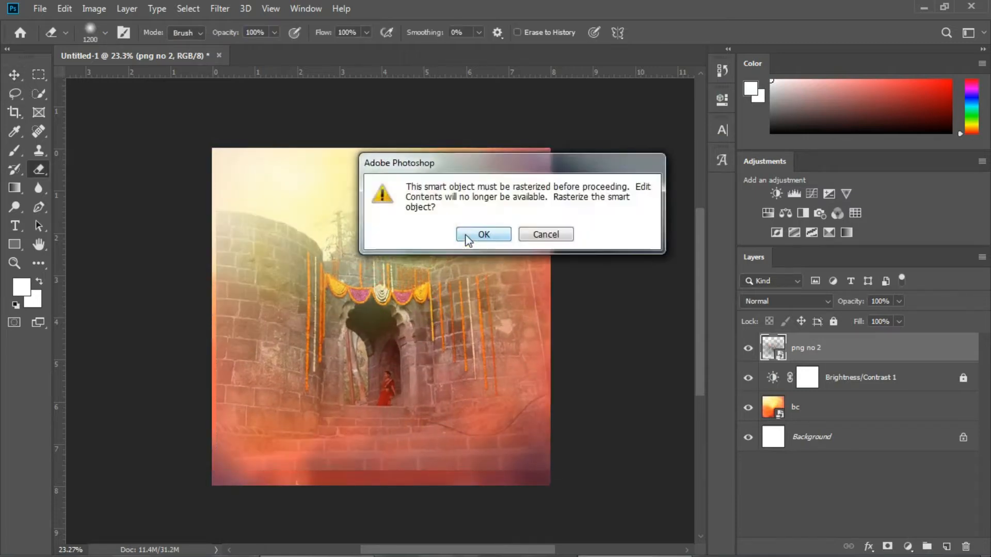
{"action": "left_click", "coordinate": [468, 236]}
{"action": "mouse_move", "coordinate": [234, 175]}
{"action": "left_mouse_down"}
{"action": "mouse_move", "coordinate": [201, 194]}
{"action": "mouse_move", "coordinate": [306, 173]}
{"action": "mouse_move", "coordinate": [415, 177]}
{"action": "mouse_move", "coordinate": [419, 197]}
{"action": "mouse_move", "coordinate": [555, 182]}
{"action": "mouse_move", "coordinate": [634, 367]}
{"action": "mouse_move", "coordinate": [572, 457]}
{"action": "mouse_move", "coordinate": [473, 513]}
{"action": "mouse_move", "coordinate": [221, 499]}
{"action": "mouse_move", "coordinate": [294, 523]}
{"action": "left_mouse_up"}
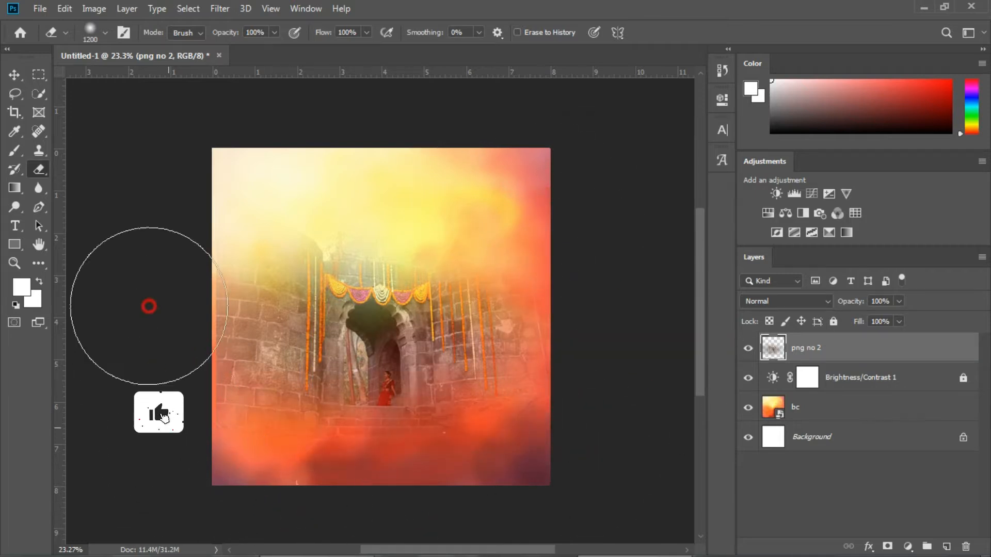
Shift the png no 2 fort image slightly sideways to align with the canvas, and set its layer opacity to 65%.
{"action": "key", "text": "v"}
{"action": "left_click_drag", "start_coordinate": [370, 343], "coordinate": [363, 344]}
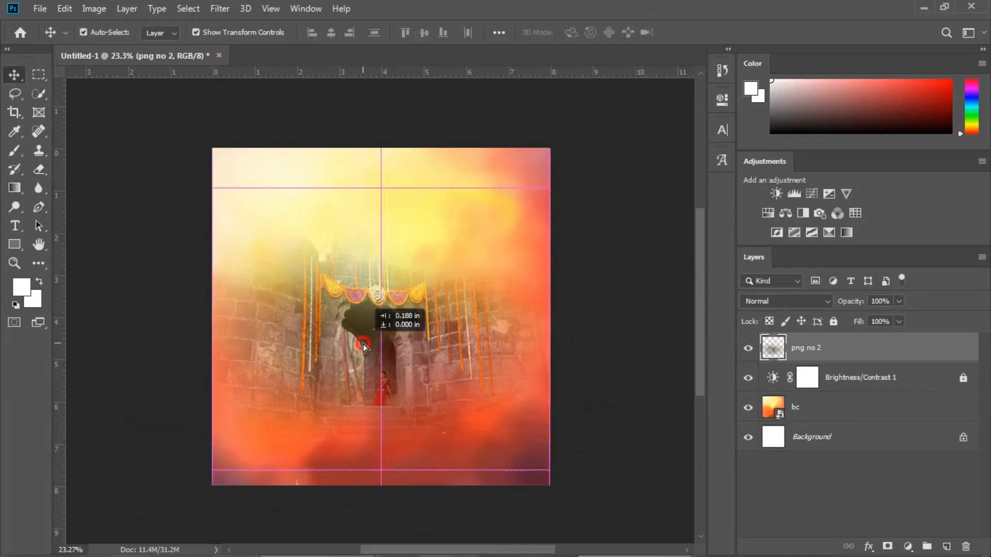
{"action": "left_click_drag", "start_coordinate": [819, 310], "coordinate": [839, 313]}
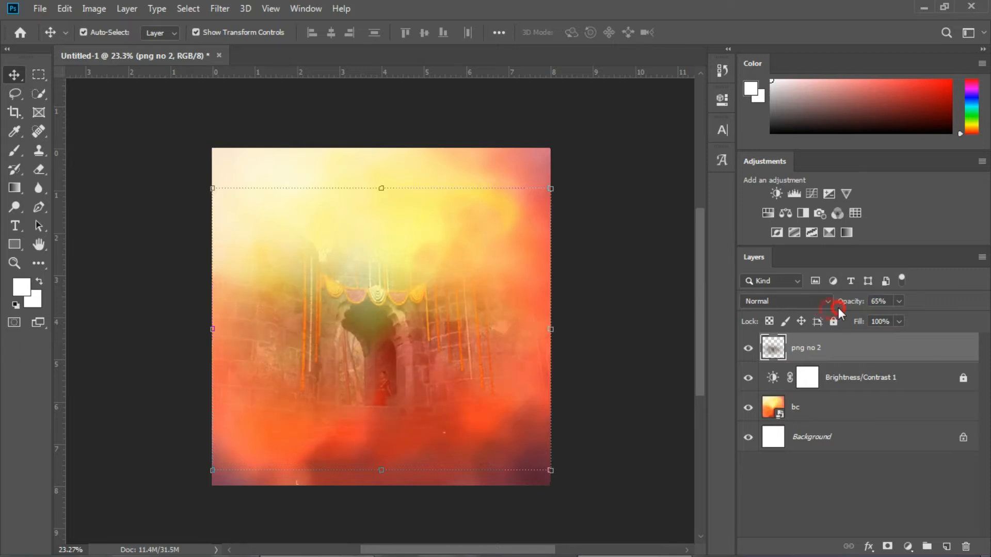
Add two Brightness/Contrast adjustments above the png no 2 layer, raising the contrast of the lower one to about 17.
{"action": "left_click", "coordinate": [777, 195]}
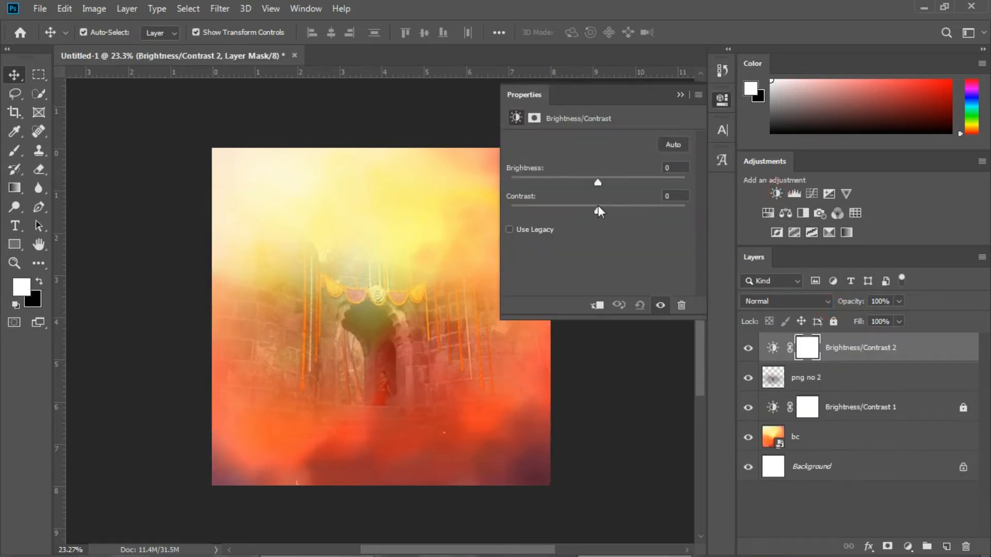
{"action": "left_click", "coordinate": [806, 379]}
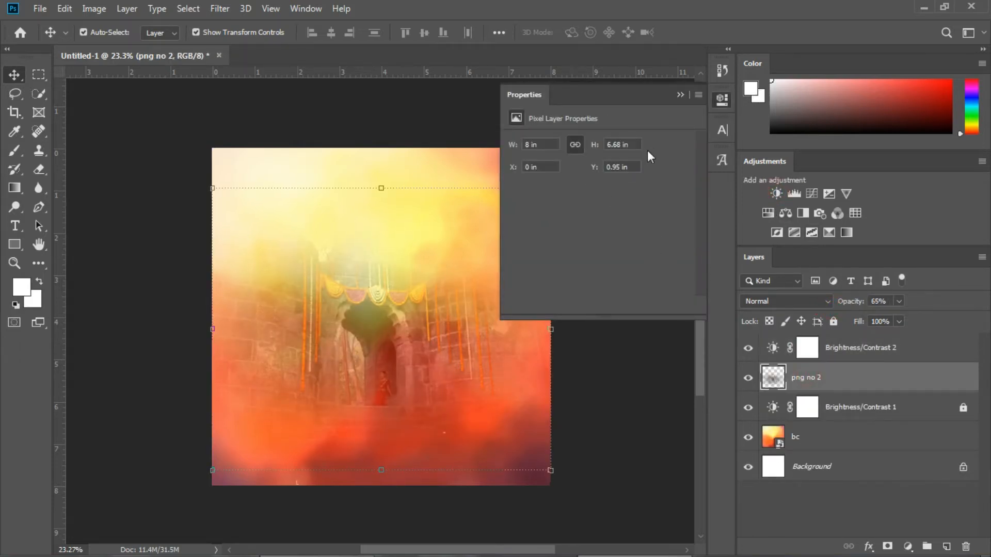
{"action": "left_click", "coordinate": [681, 95]}
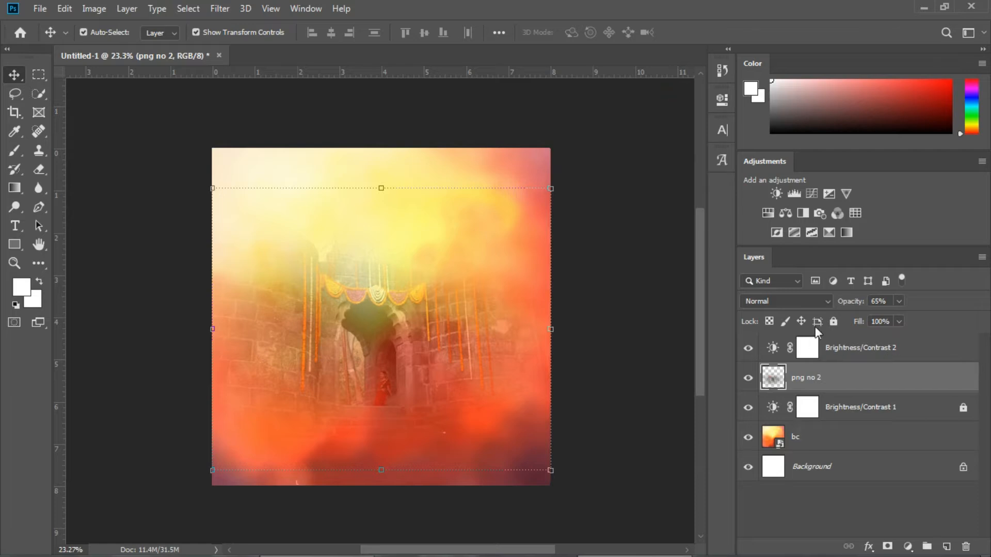
{"action": "left_click", "coordinate": [777, 194]}
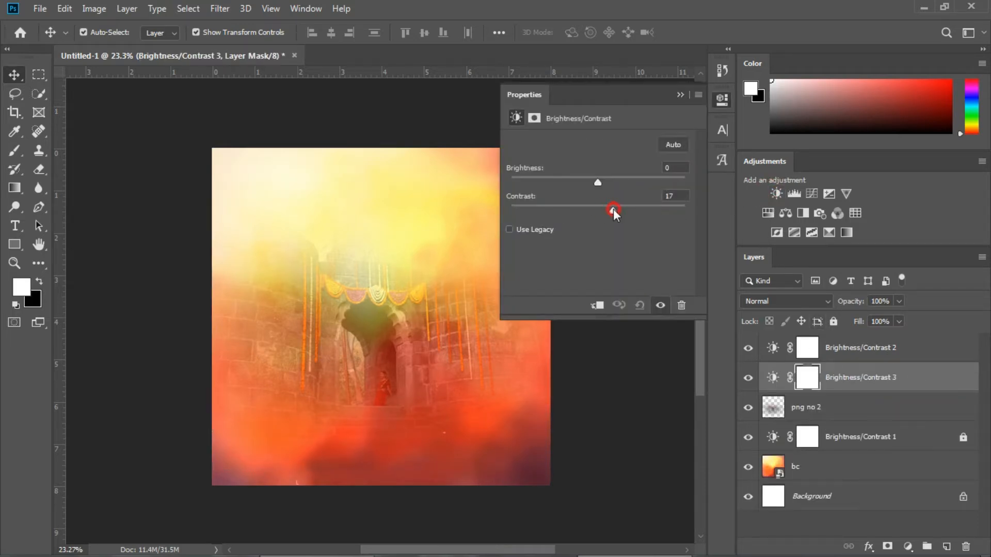
{"action": "mouse_move", "coordinate": [613, 209]}
{"action": "left_mouse_down"}
{"action": "mouse_move", "coordinate": [635, 209]}
{"action": "mouse_move", "coordinate": [615, 209]}
{"action": "left_mouse_up"}
{"action": "left_click", "coordinate": [680, 95]}
{"action": "left_click", "coordinate": [604, 262]}
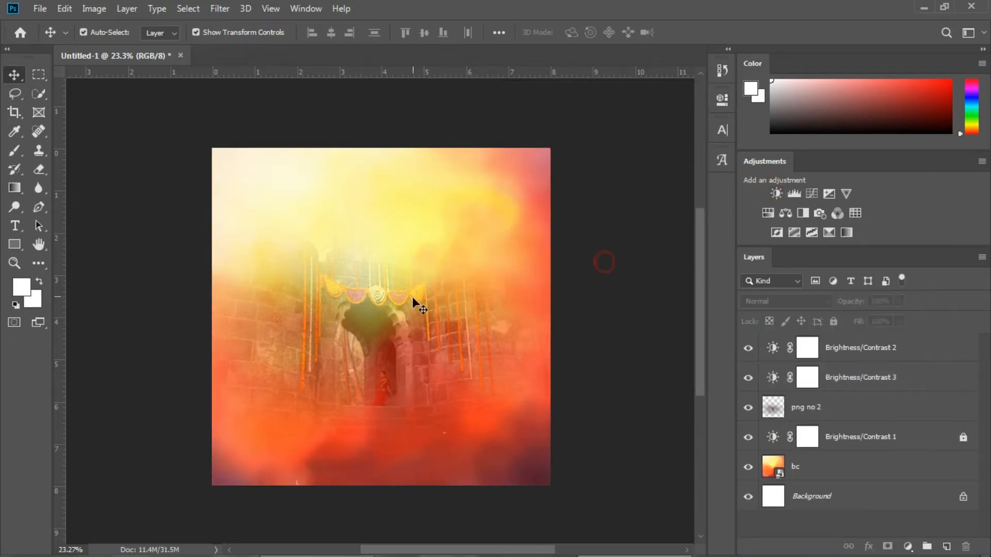
Place the photo_2021-02-10_01-18-02 horse rider image from the banner folder and move it to the canvas's lower left.
{"action": "scroll", "coordinate": [413, 296], "scroll_direction": "down", "scroll_amount": 1}
{"action": "left_click_drag", "start_coordinate": [359, 297], "coordinate": [393, 298]}
{"action": "scroll", "coordinate": [380, 290], "scroll_direction": "up", "scroll_amount": 1}
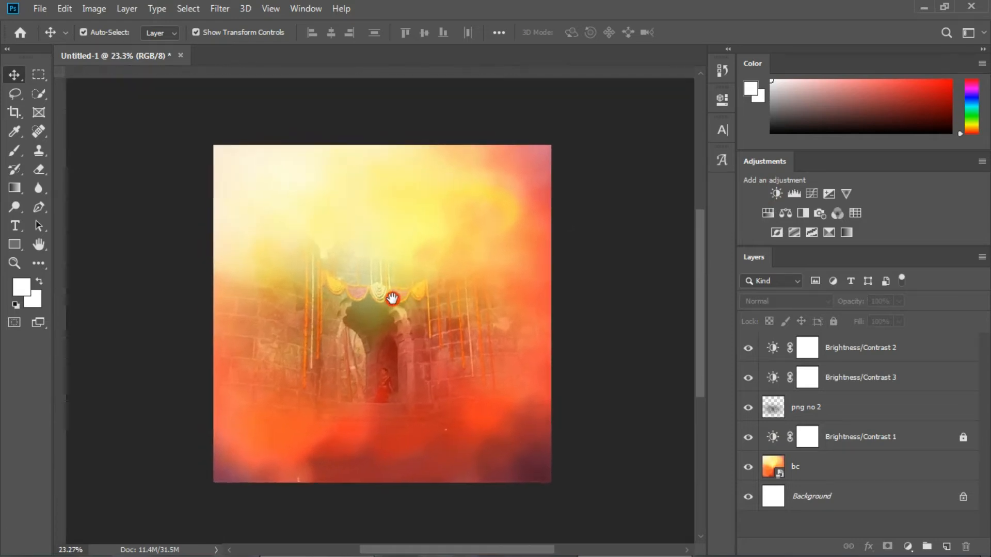
{"action": "left_click", "coordinate": [372, 547]}
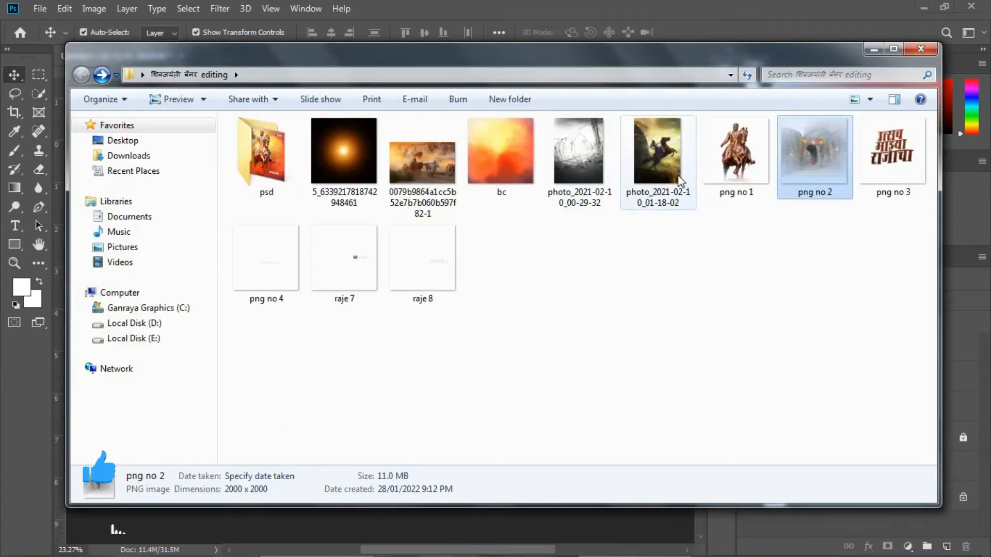
{"action": "left_click", "coordinate": [598, 170]}
{"action": "left_click_drag", "start_coordinate": [675, 159], "coordinate": [454, 376]}
{"action": "left_click_drag", "start_coordinate": [383, 298], "coordinate": [297, 348]}
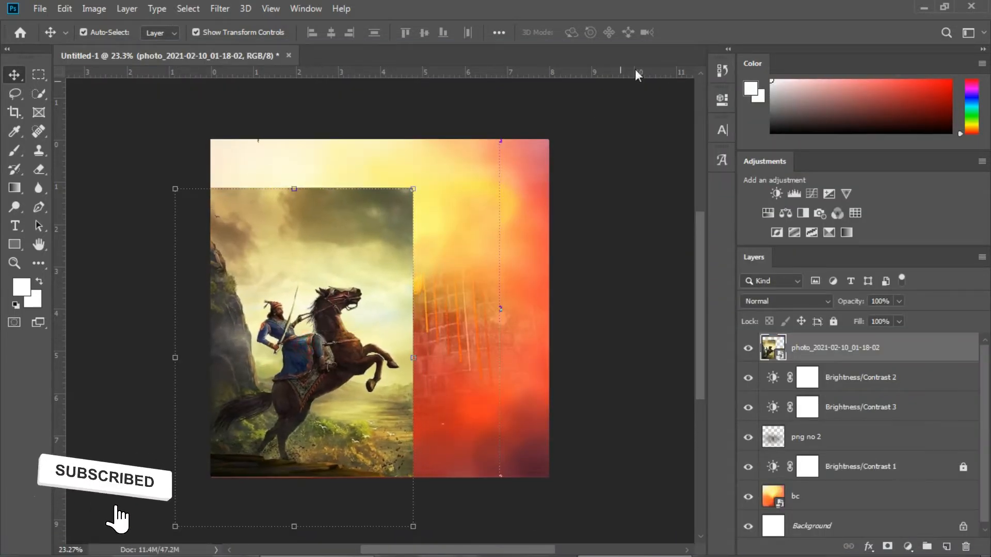
Blend the horse rider photo with Soft Light and shift it further towards the canvas's lower-left corner.
{"action": "left_click", "coordinate": [764, 297]}
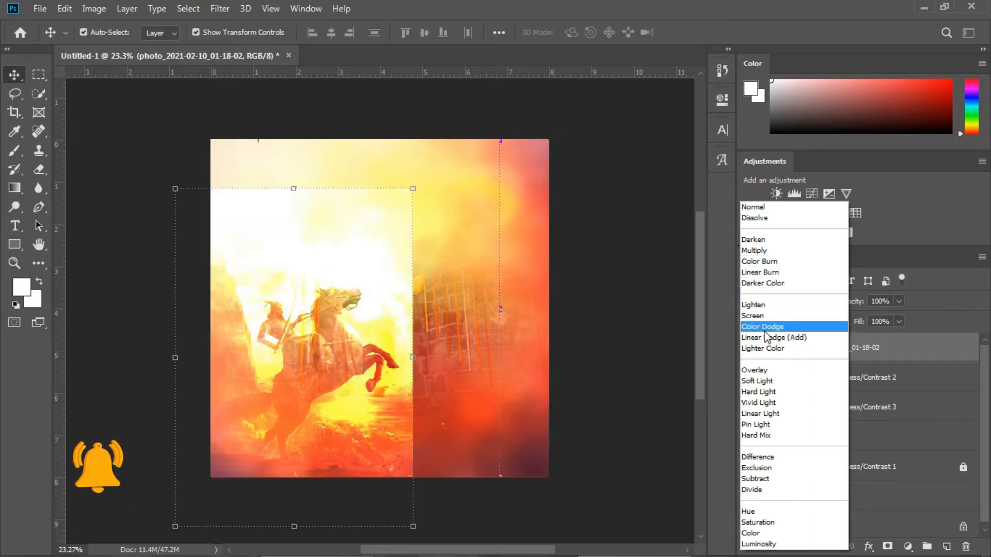
{"action": "left_click", "coordinate": [764, 381]}
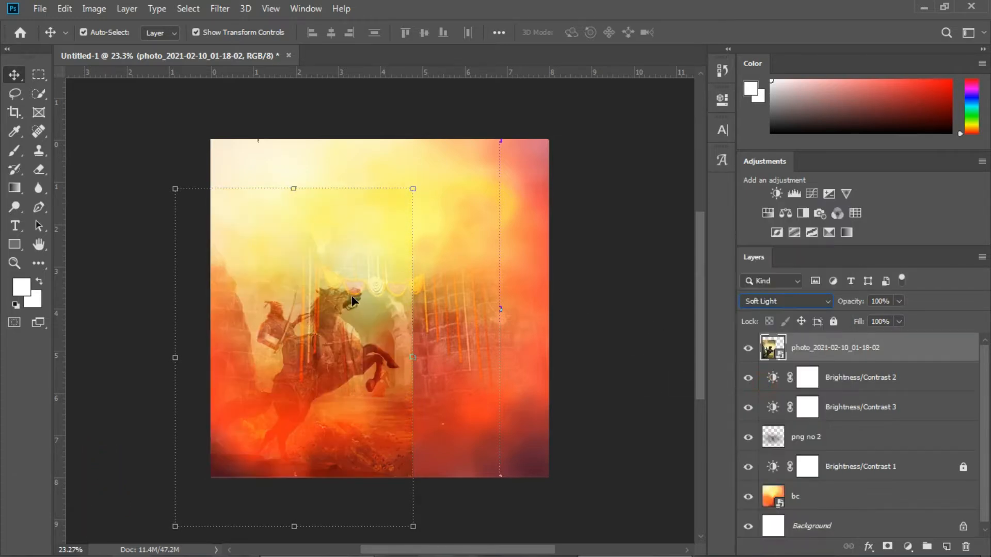
{"action": "left_click_drag", "start_coordinate": [302, 420], "coordinate": [283, 435]}
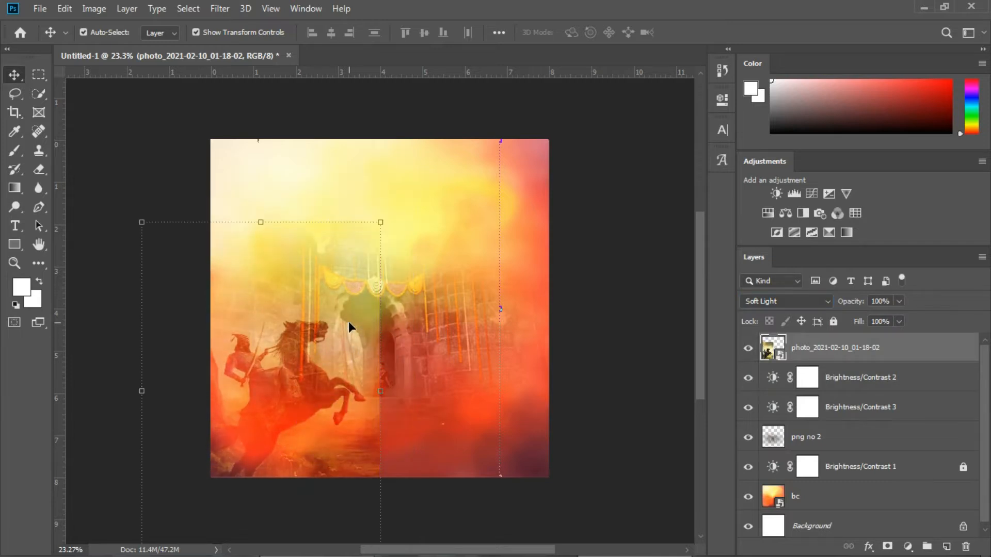
Rasterize the horse rider photo and fade its upper and right edges with the soft 1200-pixel Eraser.
{"action": "key", "text": "e"}
{"action": "left_click", "coordinate": [301, 297]}
{"action": "left_click", "coordinate": [470, 233]}
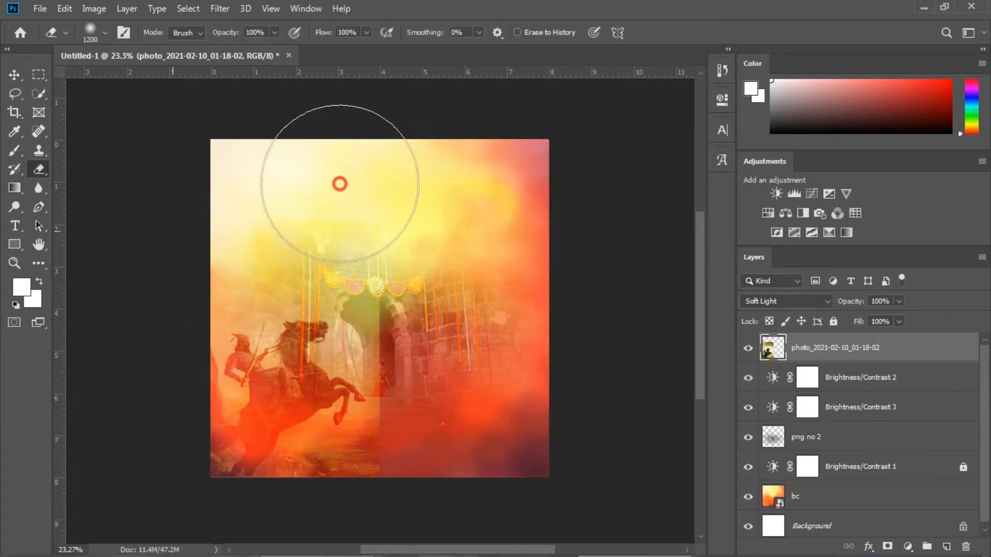
{"action": "mouse_move", "coordinate": [340, 183]}
{"action": "left_mouse_down"}
{"action": "mouse_move", "coordinate": [305, 221]}
{"action": "mouse_move", "coordinate": [388, 197]}
{"action": "mouse_move", "coordinate": [436, 299]}
{"action": "mouse_move", "coordinate": [443, 413]}
{"action": "left_mouse_up"}
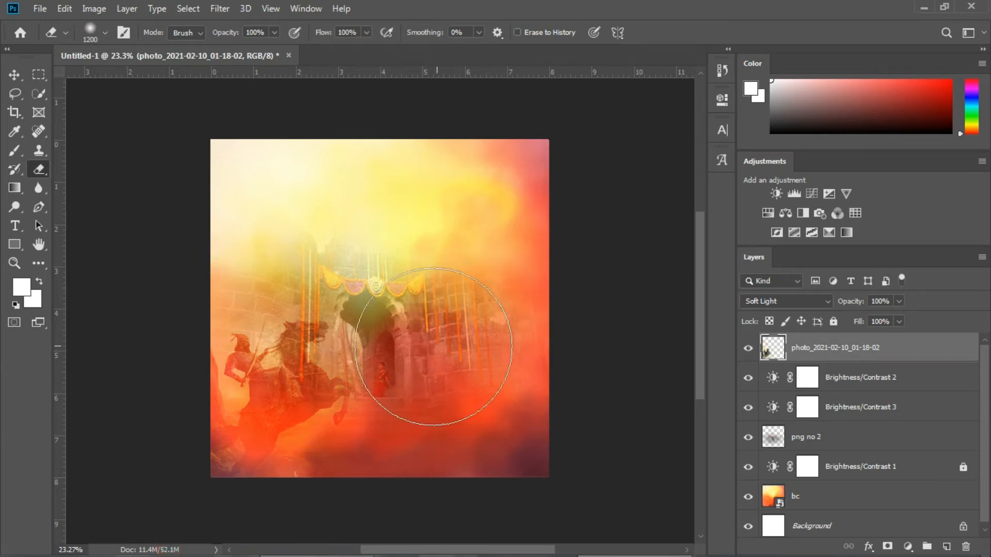
{"action": "left_click_drag", "start_coordinate": [417, 295], "coordinate": [413, 288]}
{"action": "key", "text": "v"}
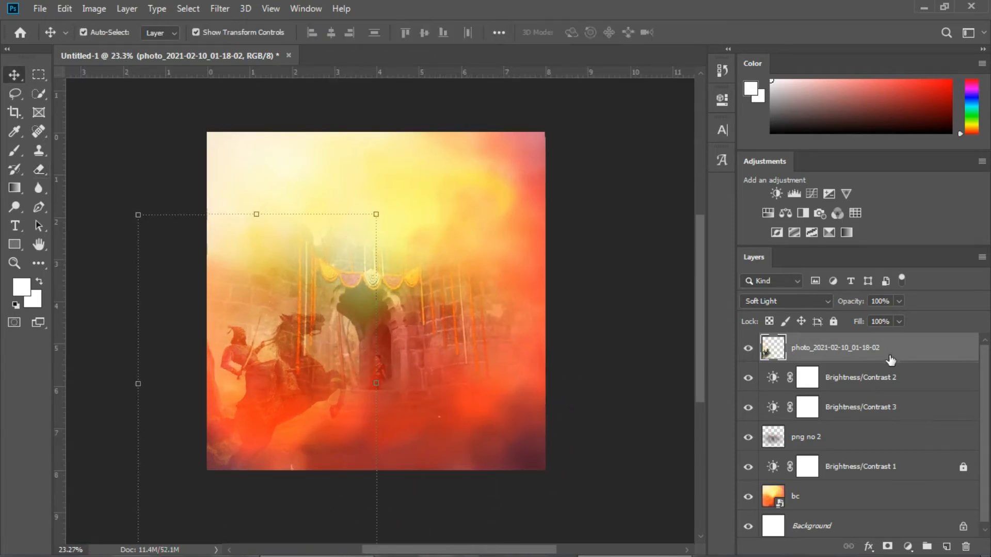
Reorder the layers so Brightness/Contrast 3 sits directly above Brightness/Contrast 1, with the rider photo between it and png no 2.
{"action": "left_click_drag", "start_coordinate": [896, 362], "coordinate": [896, 390]}
{"action": "left_click_drag", "start_coordinate": [897, 410], "coordinate": [894, 445]}
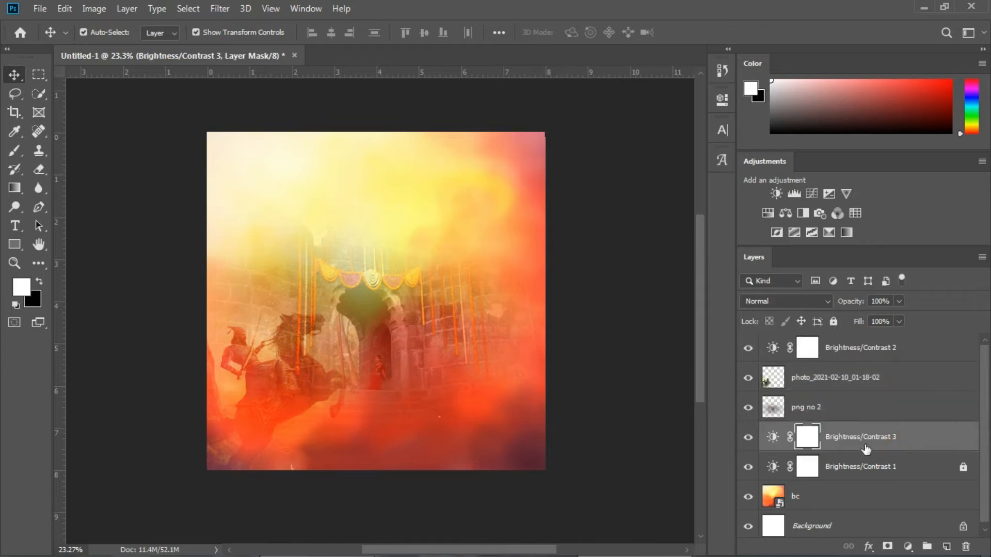
{"action": "left_click", "coordinate": [861, 364]}
{"action": "left_click_drag", "start_coordinate": [893, 374], "coordinate": [900, 420]}
{"action": "left_click", "coordinate": [586, 326]}
{"action": "scroll", "coordinate": [425, 317], "scroll_direction": "down", "scroll_amount": 1}
{"action": "scroll", "coordinate": [418, 314], "scroll_direction": "up", "scroll_amount": 1}
{"action": "mouse_move", "coordinate": [409, 320]}
{"action": "left_mouse_down"}
{"action": "mouse_move", "coordinate": [389, 344]}
{"action": "mouse_move", "coordinate": [418, 328]}
{"action": "left_mouse_up"}
{"action": "scroll", "coordinate": [398, 336], "scroll_direction": "down", "scroll_amount": 1}
{"action": "scroll", "coordinate": [398, 336], "scroll_direction": "up", "scroll_amount": 1}
Move the fort image up and the horse rider slightly down, and restack the rider photo above png no 2.
{"action": "left_click", "coordinate": [283, 402]}
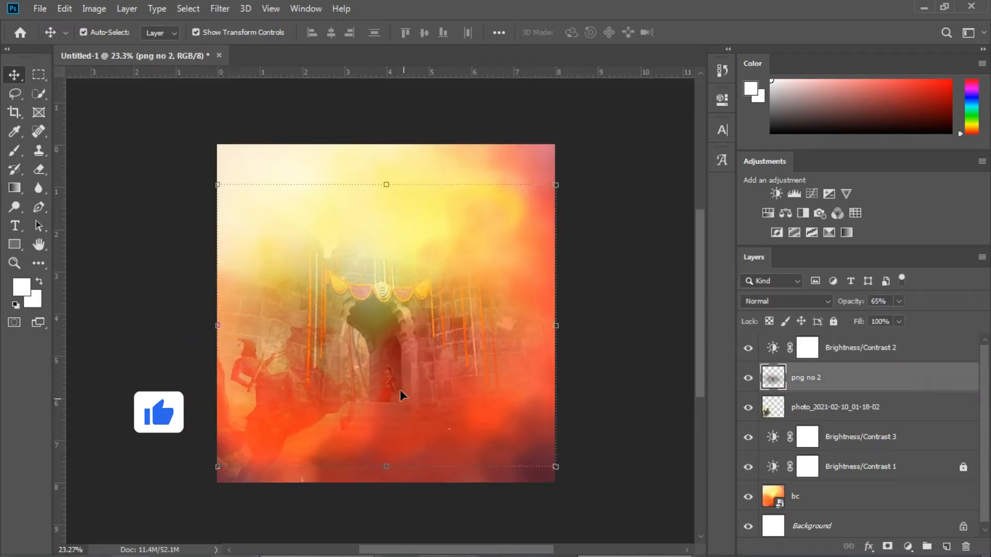
{"action": "left_click", "coordinate": [624, 314]}
{"action": "mouse_move", "coordinate": [264, 412]}
{"action": "left_mouse_down"}
{"action": "mouse_move", "coordinate": [236, 435]}
{"action": "mouse_move", "coordinate": [268, 425]}
{"action": "mouse_move", "coordinate": [258, 417]}
{"action": "left_mouse_up"}
{"action": "left_click", "coordinate": [615, 315]}
{"action": "left_click_drag", "start_coordinate": [412, 322], "coordinate": [419, 292]}
{"action": "left_click", "coordinate": [605, 272]}
{"action": "left_click_drag", "start_coordinate": [267, 417], "coordinate": [259, 435]}
{"action": "left_click", "coordinate": [629, 312]}
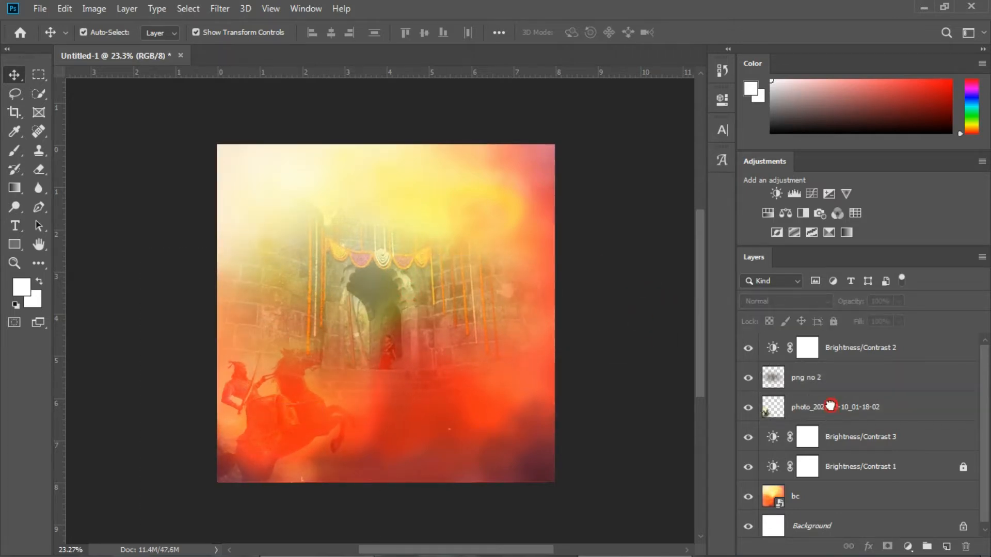
{"action": "left_click_drag", "start_coordinate": [830, 406], "coordinate": [826, 377]}
{"action": "left_click", "coordinate": [604, 294]}
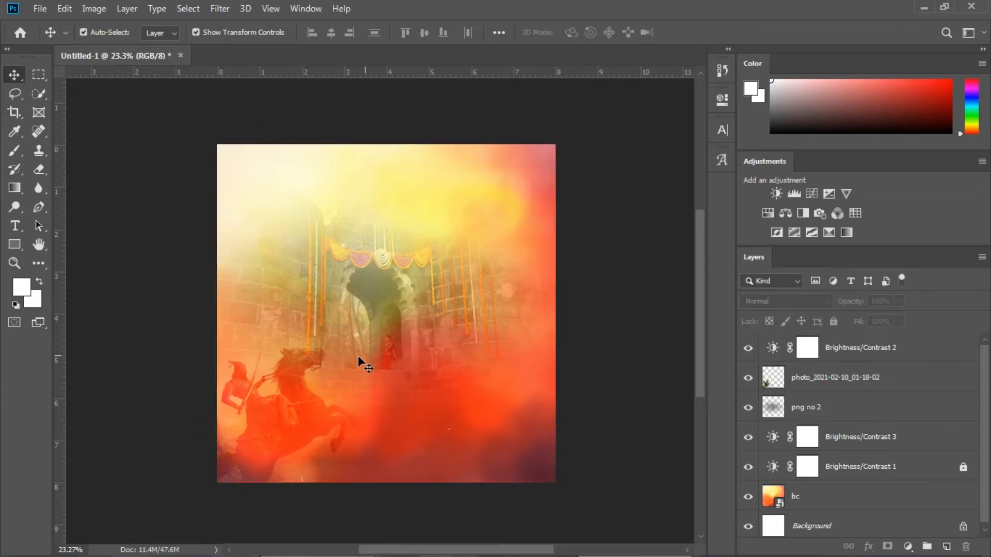
Place the 0079b9864a1cc5b52e7b7b060b597f82-1 bullock cart image across the upper part of the canvas.
{"action": "left_click", "coordinate": [336, 548]}
{"action": "left_click", "coordinate": [427, 153]}
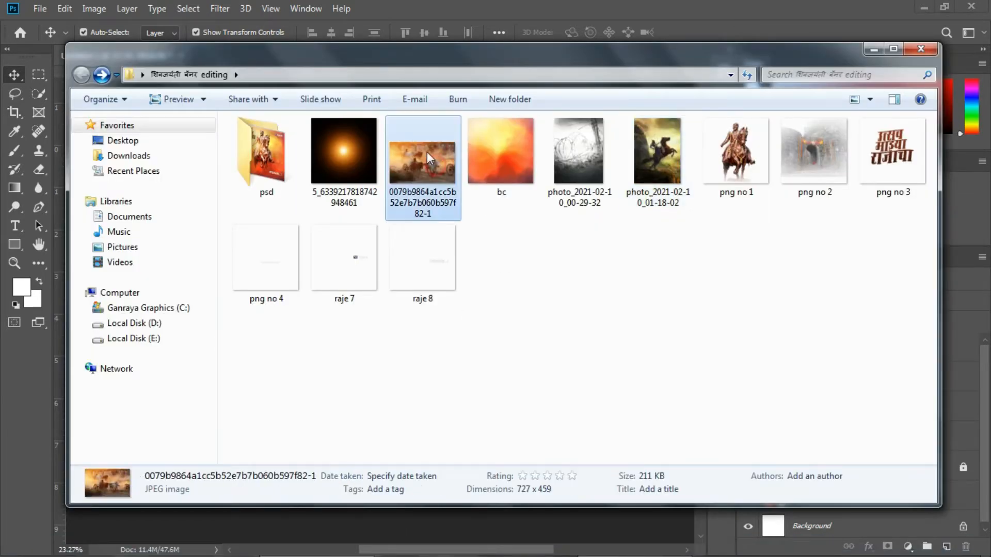
{"action": "left_click_drag", "start_coordinate": [427, 152], "coordinate": [493, 238]}
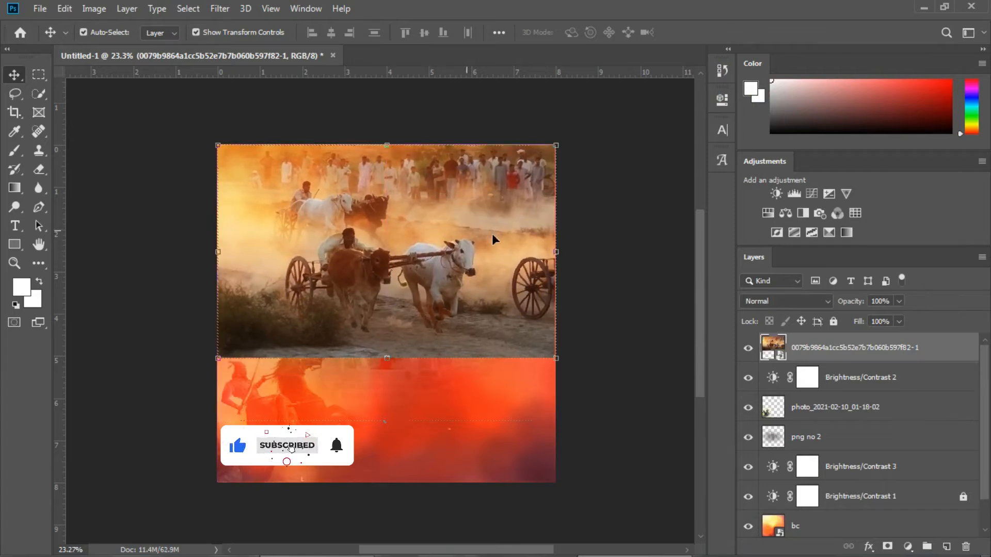
Rasterize the bullock cart image and erase it with the soft 1200-pixel Eraser, keeping only the crowd at the upper edge.
{"action": "key", "text": "e"}
{"action": "left_click", "coordinate": [388, 255]}
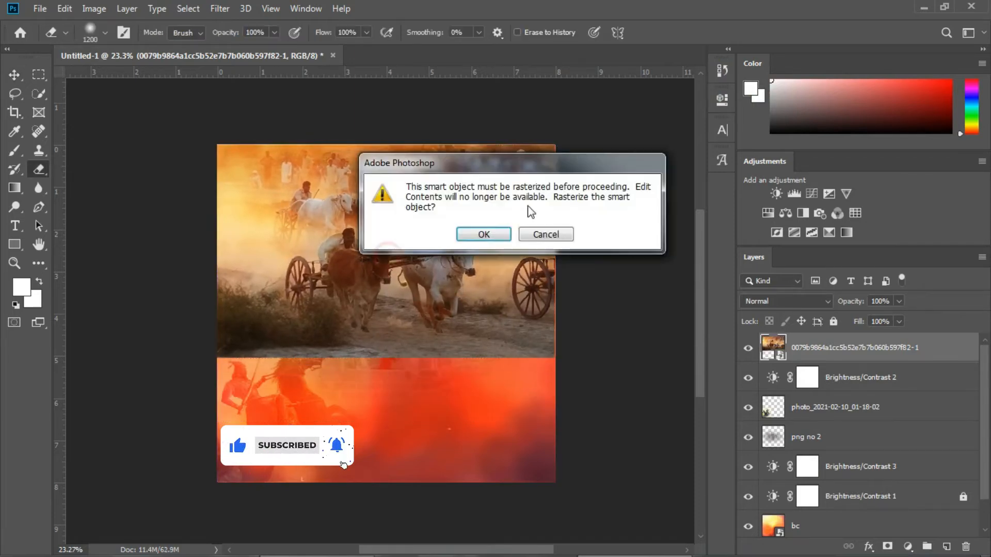
{"action": "left_click", "coordinate": [481, 235]}
{"action": "mouse_move", "coordinate": [185, 289]}
{"action": "left_mouse_down"}
{"action": "mouse_move", "coordinate": [213, 343]}
{"action": "mouse_move", "coordinate": [261, 290]}
{"action": "mouse_move", "coordinate": [501, 313]}
{"action": "mouse_move", "coordinate": [633, 265]}
{"action": "mouse_move", "coordinate": [537, 299]}
{"action": "mouse_move", "coordinate": [332, 262]}
{"action": "mouse_move", "coordinate": [333, 279]}
{"action": "left_mouse_up"}
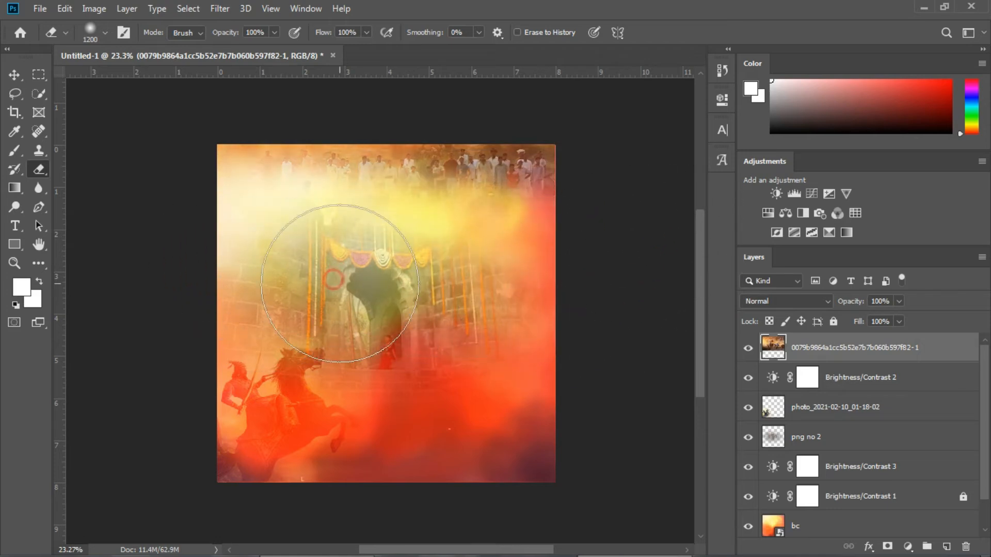
{"action": "mouse_move", "coordinate": [185, 205]}
{"action": "left_mouse_down"}
{"action": "mouse_move", "coordinate": [413, 260]}
{"action": "mouse_move", "coordinate": [581, 237]}
{"action": "left_mouse_up"}
{"action": "key", "text": "v"}
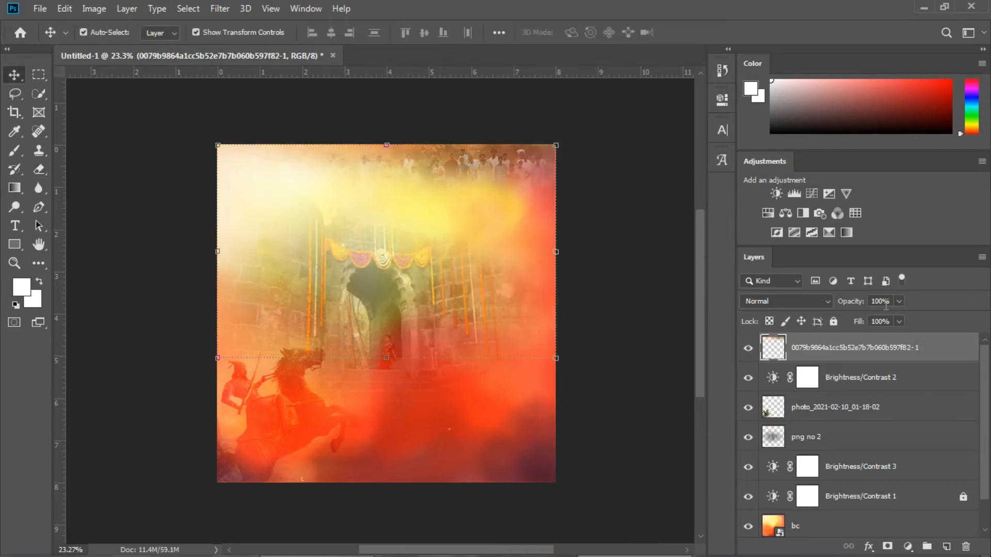
Lower the bullock cart layer's opacity so the crowd blends into the background.
{"action": "left_click_drag", "start_coordinate": [833, 302], "coordinate": [808, 305]}
{"action": "left_click", "coordinate": [616, 247]}
{"action": "scroll", "coordinate": [438, 263], "scroll_direction": "down", "scroll_amount": 1}
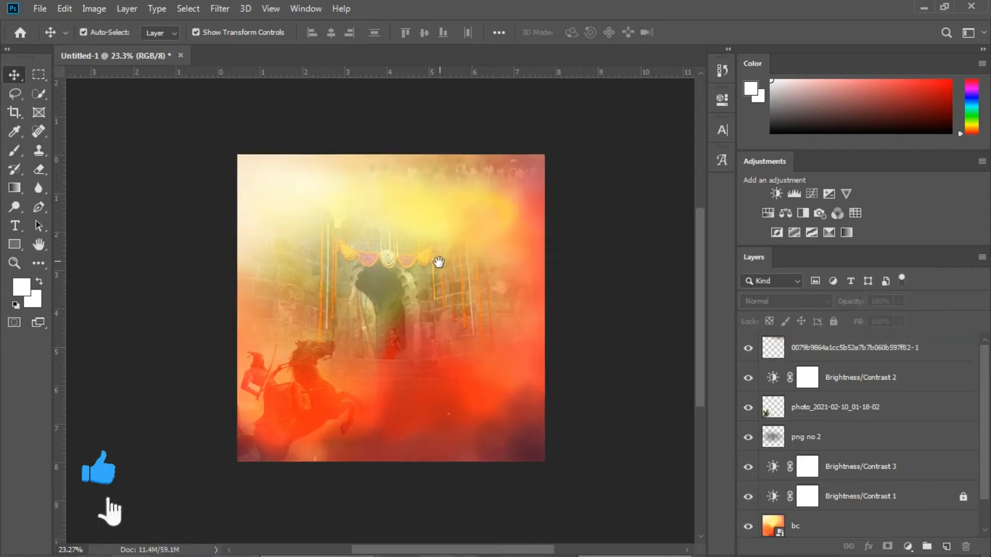
{"action": "scroll", "coordinate": [439, 263], "scroll_direction": "up", "scroll_amount": 1}
{"action": "left_click_drag", "start_coordinate": [389, 264], "coordinate": [364, 274]}
Place the png no 1 horseman statue image and position it slightly left of the canvas centre.
{"action": "left_click", "coordinate": [320, 546]}
{"action": "left_click", "coordinate": [579, 155]}
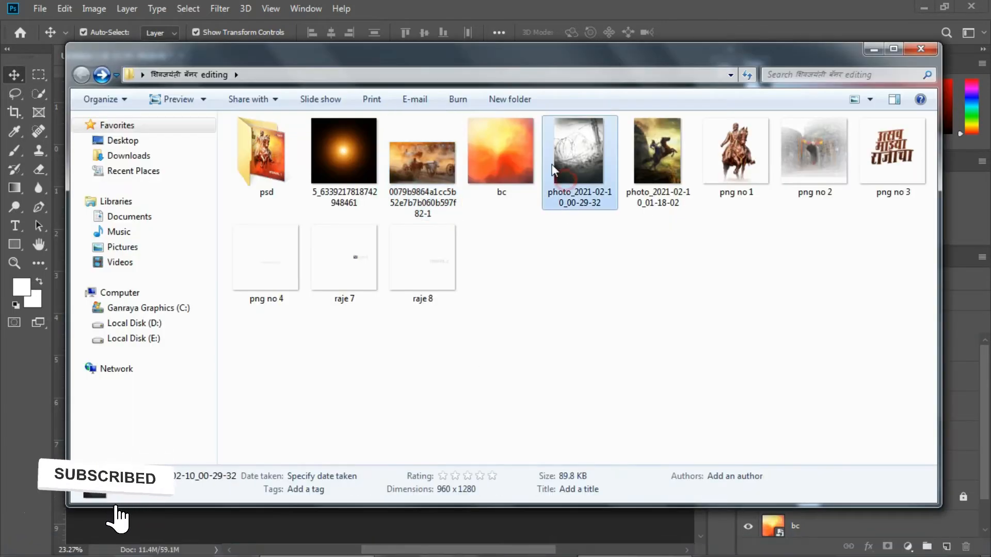
{"action": "left_click_drag", "start_coordinate": [736, 155], "coordinate": [607, 551]}
{"action": "left_click_drag", "start_coordinate": [116, 511], "coordinate": [93, 497]}
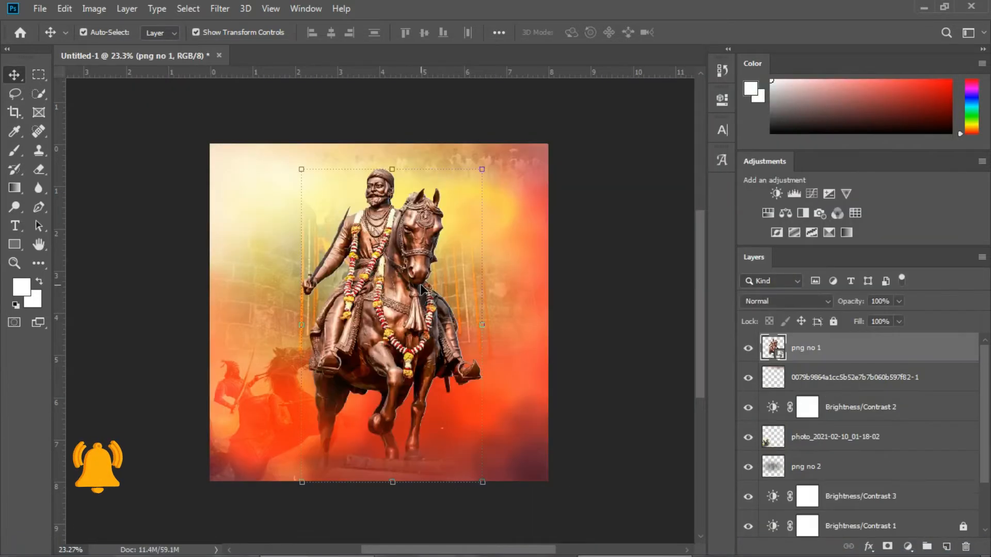
{"action": "left_click_drag", "start_coordinate": [413, 266], "coordinate": [387, 250]}
{"action": "left_click", "coordinate": [609, 250]}
Place the photo_2021-02-10_00-29-32 barbed-wire image above the statue and move it to the canvas's lower left.
{"action": "scroll", "coordinate": [439, 276], "scroll_direction": "up", "scroll_amount": 1}
{"action": "left_click", "coordinate": [304, 550]}
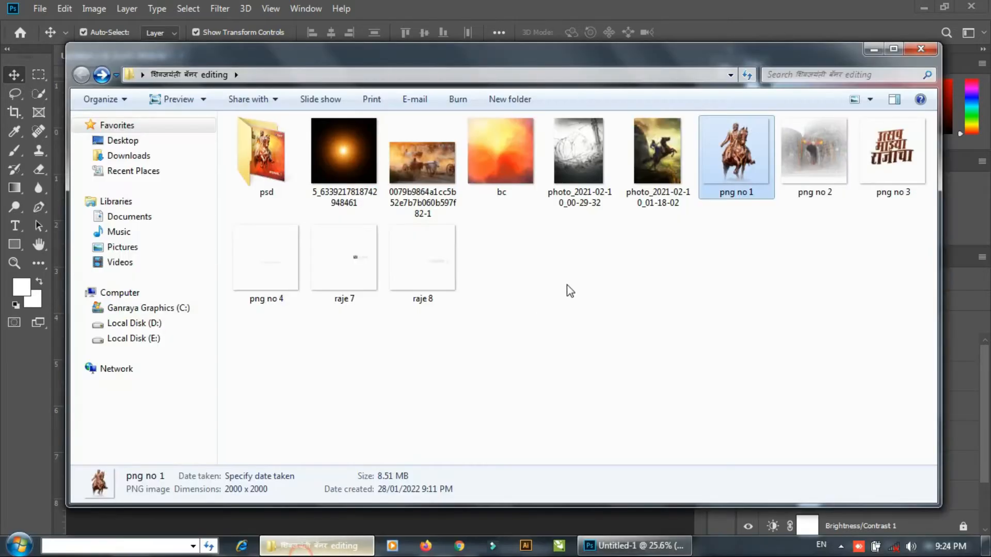
{"action": "left_click_drag", "start_coordinate": [579, 152], "coordinate": [448, 388]}
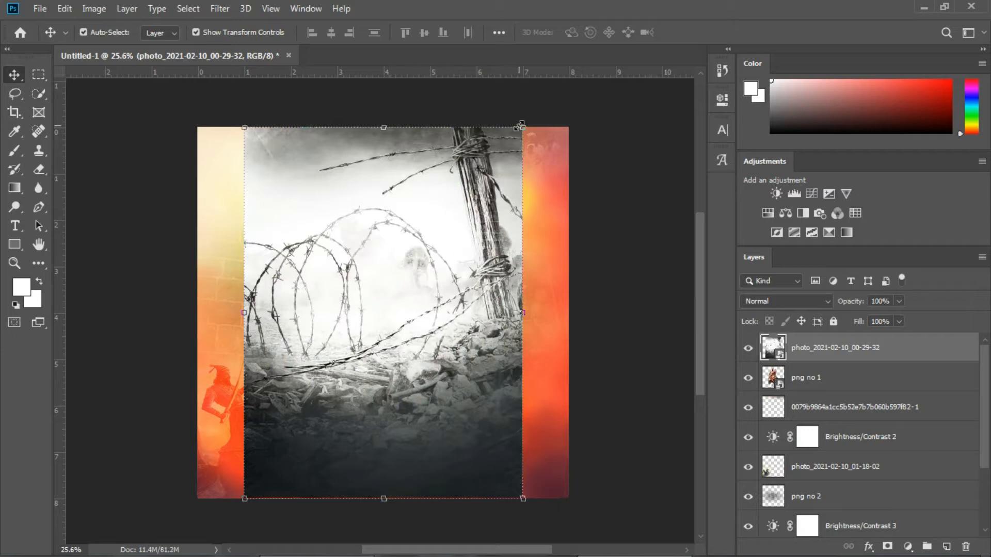
{"action": "left_click_drag", "start_coordinate": [405, 229], "coordinate": [343, 377]}
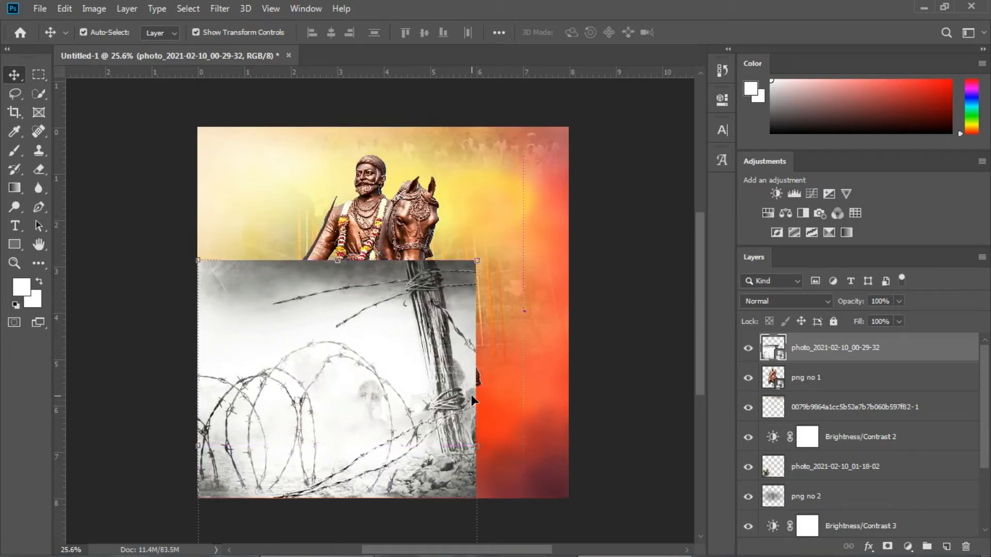
Stretch the barbed-wire photo to the full canvas width, flatten its height to 30.90%, and position it along the canvas's lower edge.
{"action": "left_click_drag", "start_coordinate": [476, 426], "coordinate": [572, 421]}
{"action": "left_click_drag", "start_coordinate": [393, 259], "coordinate": [392, 376]}
{"action": "left_click_drag", "start_coordinate": [395, 437], "coordinate": [403, 351]}
{"action": "left_click_drag", "start_coordinate": [396, 289], "coordinate": [366, 393]}
{"action": "left_click_drag", "start_coordinate": [358, 404], "coordinate": [329, 344]}
{"action": "left_click_drag", "start_coordinate": [371, 404], "coordinate": [389, 430]}
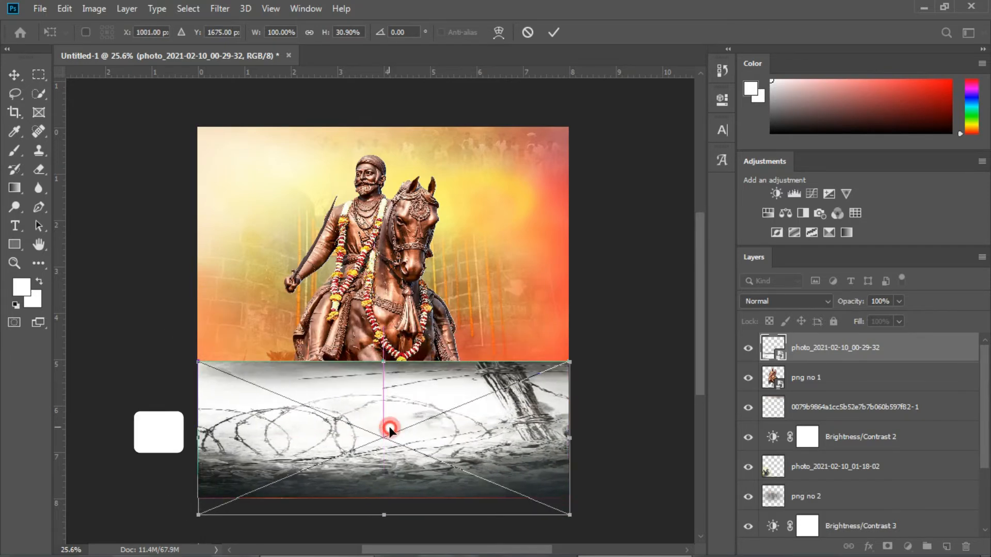
{"action": "key", "text": "Return"}
Try out the blend modes from Darken through Luminosity on the barbed-wire photo layer, going back up to Linear Burn.
{"action": "left_click", "coordinate": [781, 301]}
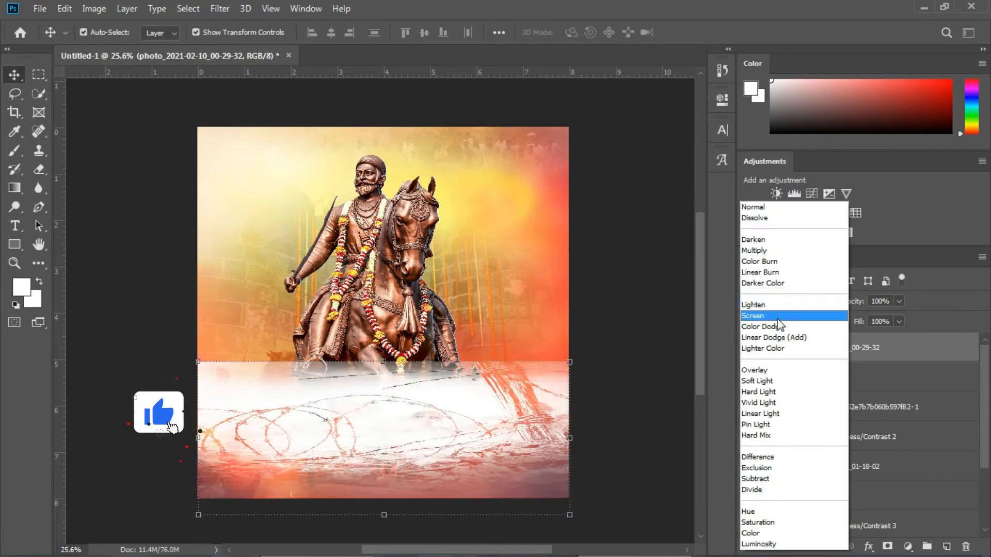
{"action": "left_click", "coordinate": [776, 241]}
{"action": "key", "text": "Down"}
{"action": "key", "text": "Down"}
{"action": "key", "text": "Down"}
{"action": "key", "text": "Down"}
{"action": "key", "text": "Down"}
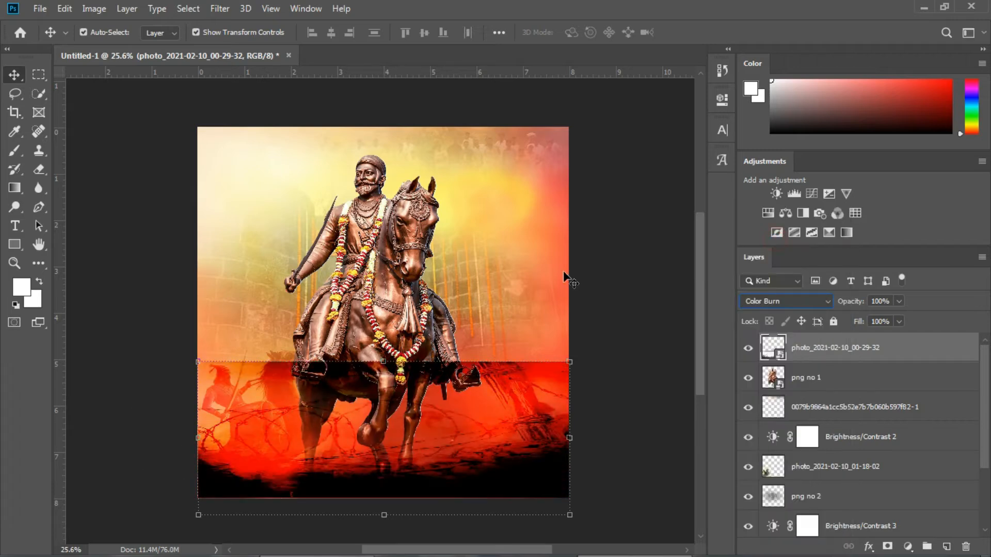
{"action": "key", "text": "Down"}
{"action": "key", "text": "Down"}
{"action": "key", "text": "Down"}
{"action": "key", "text": "Down"}
{"action": "key", "text": "Down"}
{"action": "key", "text": "Down"}
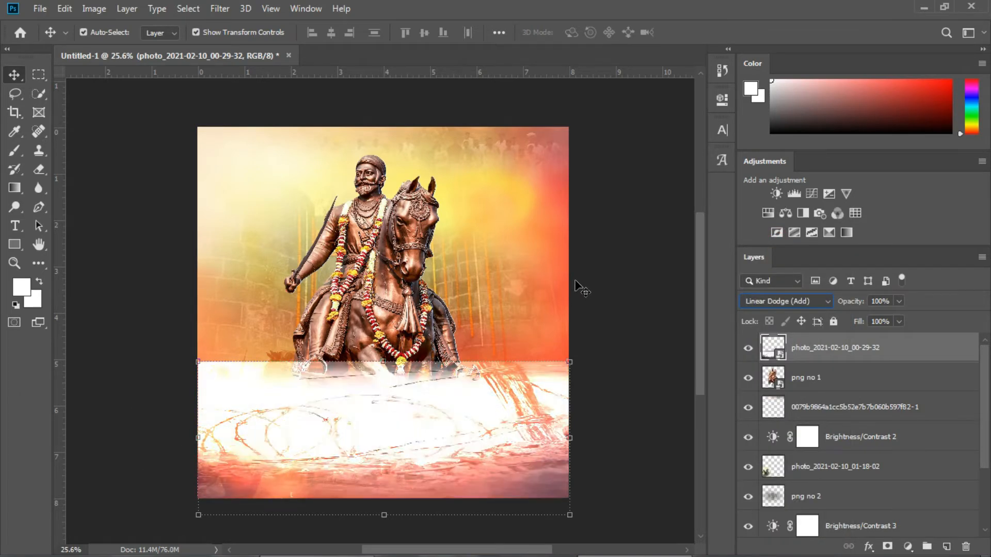
{"action": "key", "text": "Down"}
{"action": "key", "text": "Down"}
{"action": "key", "text": "Down"}
{"action": "key", "text": "Down"}
{"action": "key", "text": "Down"}
{"action": "key", "text": "Down"}
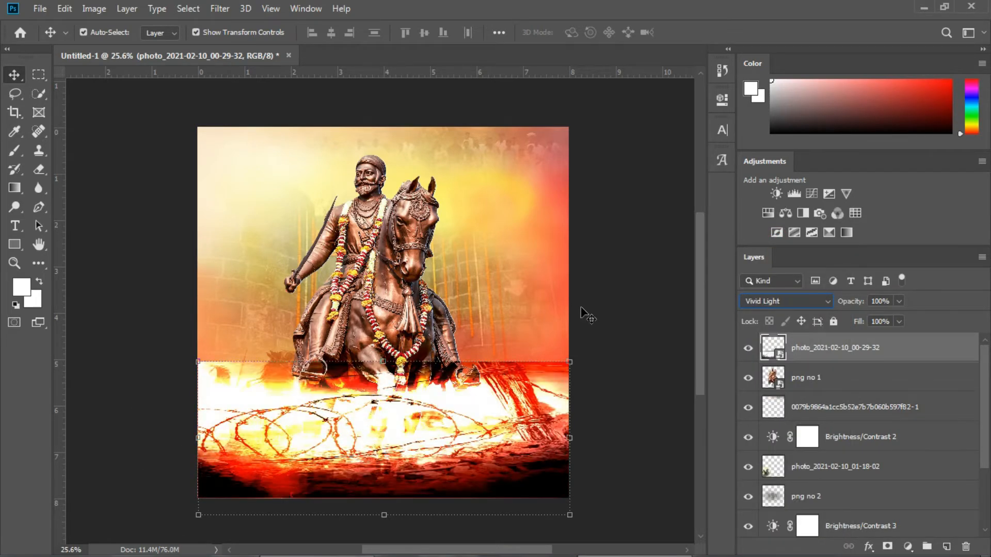
{"action": "key", "text": "Down"}
{"action": "key", "text": "Down"}
{"action": "key", "text": "Down"}
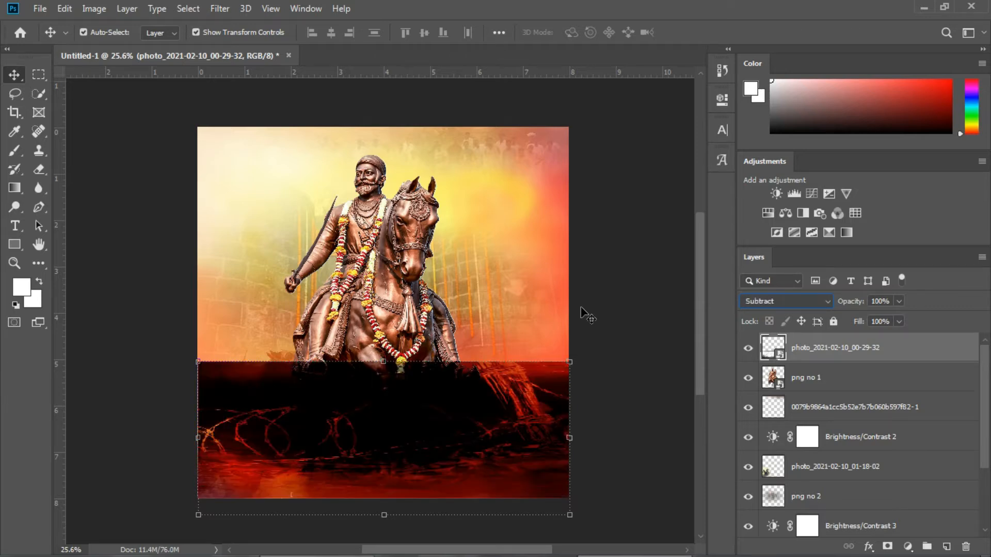
{"action": "key", "text": "Down"}
{"action": "key", "text": "Down"}
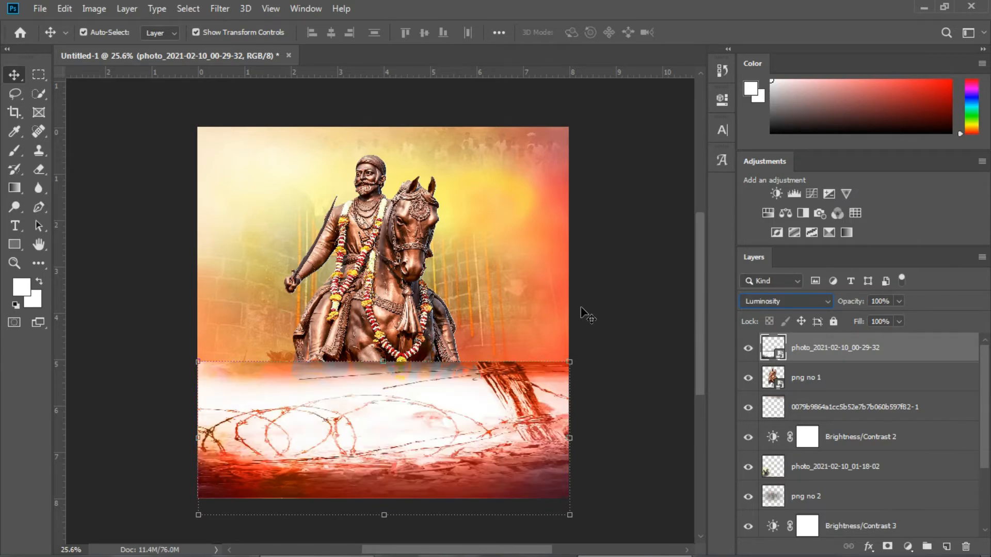
{"action": "key", "text": "Up"}
{"action": "key", "text": "Up"}
{"action": "key", "text": "Up"}
{"action": "key", "text": "Up"}
{"action": "key", "text": "Up"}
{"action": "key", "text": "Up"}
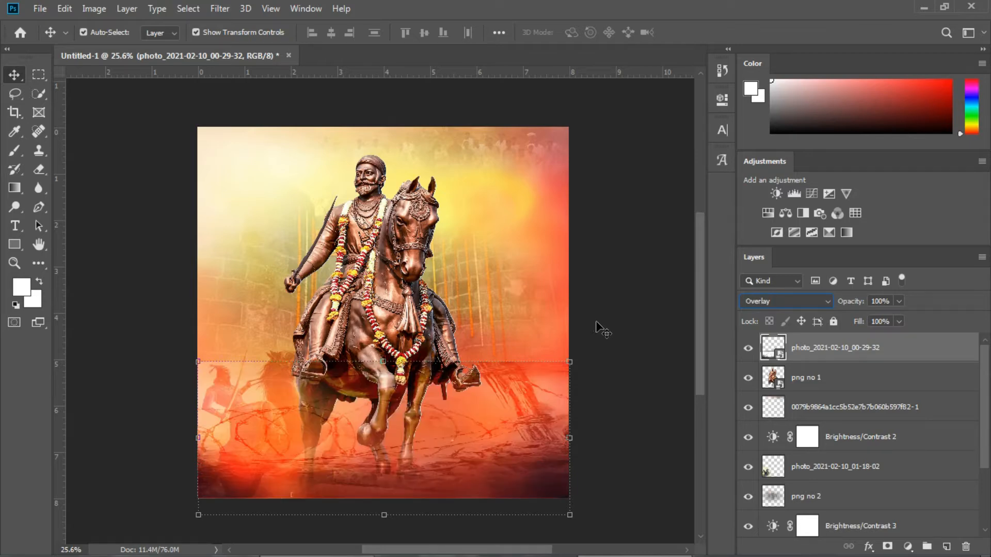
{"action": "key", "text": "Up"}
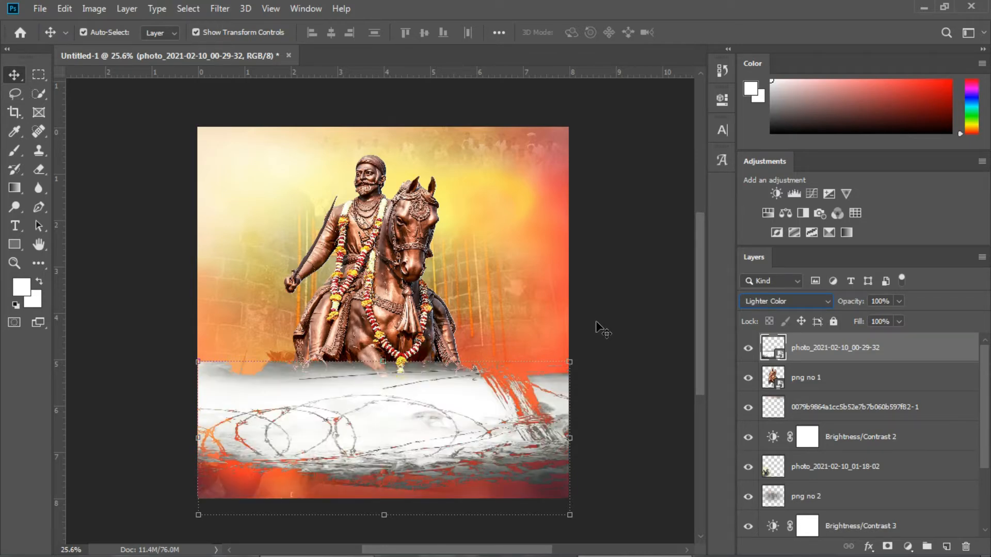
{"action": "key", "text": "Up"}
{"action": "key", "text": "Up"}
{"action": "key", "text": "Up"}
{"action": "key", "text": "Up"}
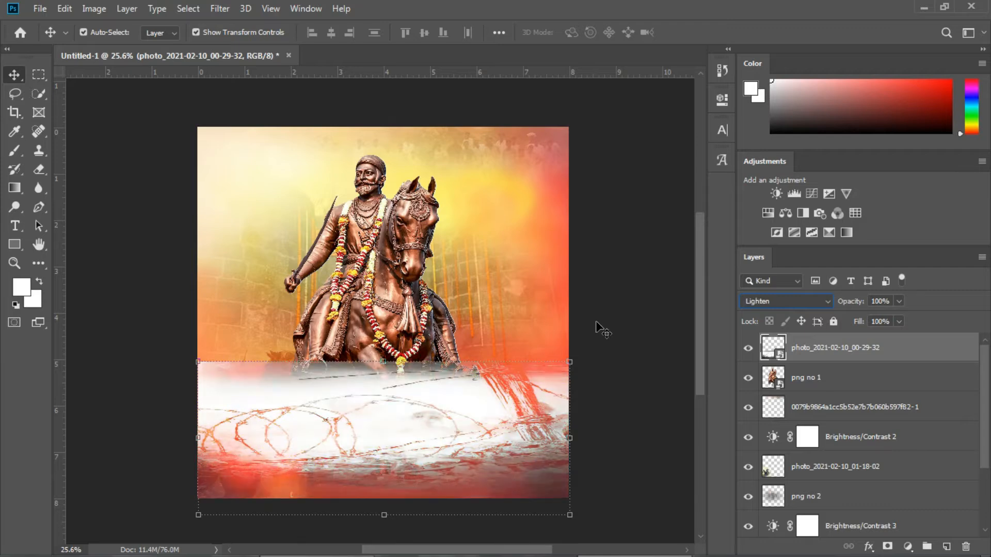
{"action": "key", "text": "Up"}
{"action": "key", "text": "Up"}
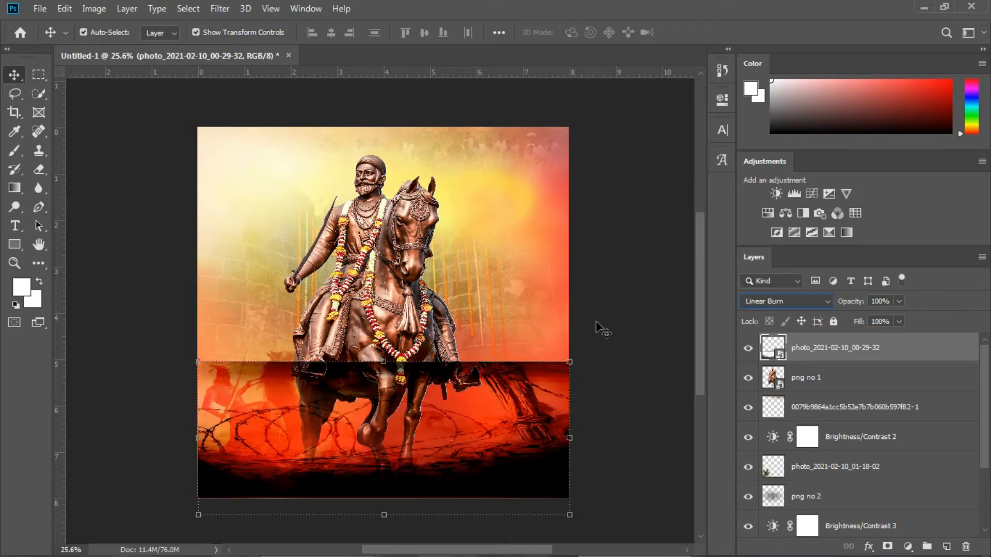
{"action": "left_click", "coordinate": [597, 328]}
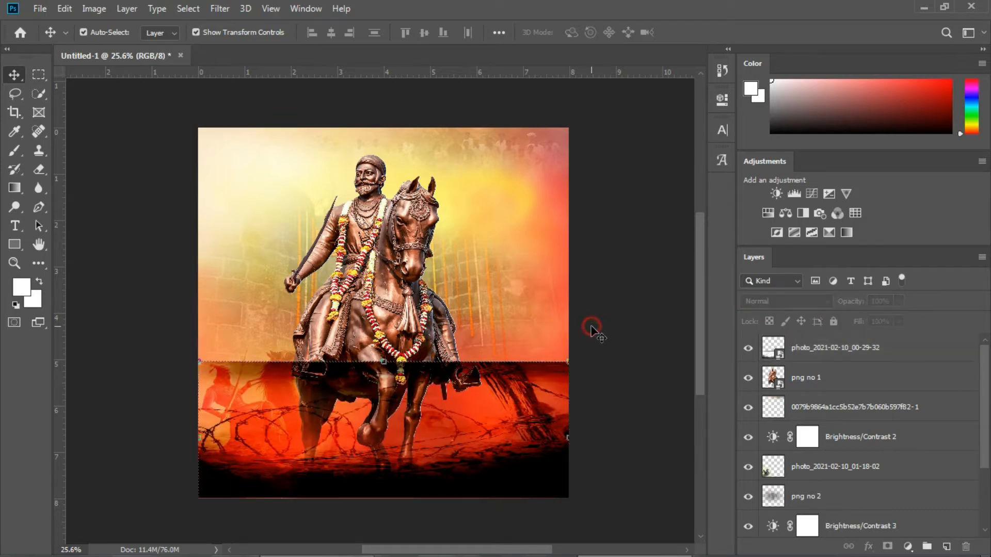
Set the blend mode of the barbed-wire photo layer to Multiply.
{"action": "left_click", "coordinate": [527, 442]}
{"action": "left_click", "coordinate": [788, 301]}
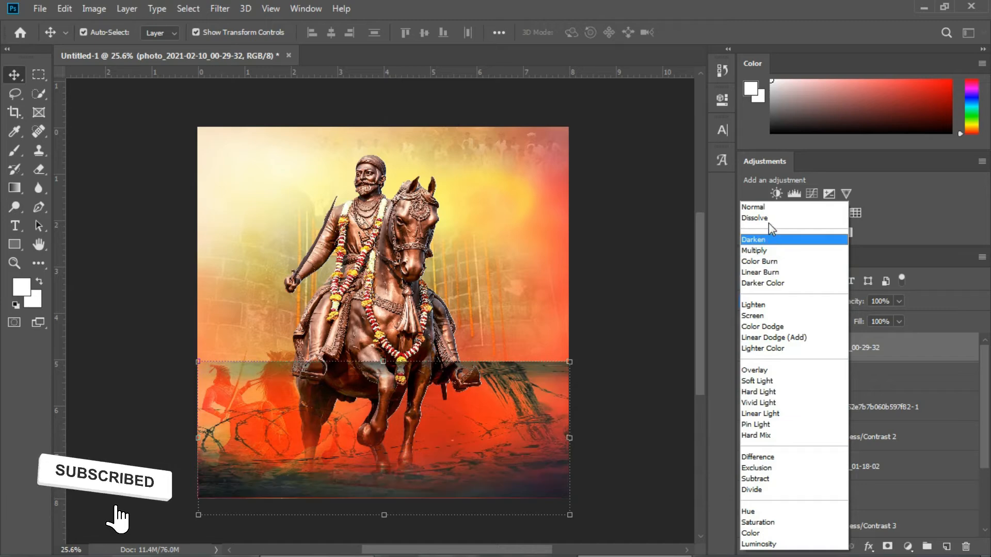
{"action": "left_click", "coordinate": [769, 250]}
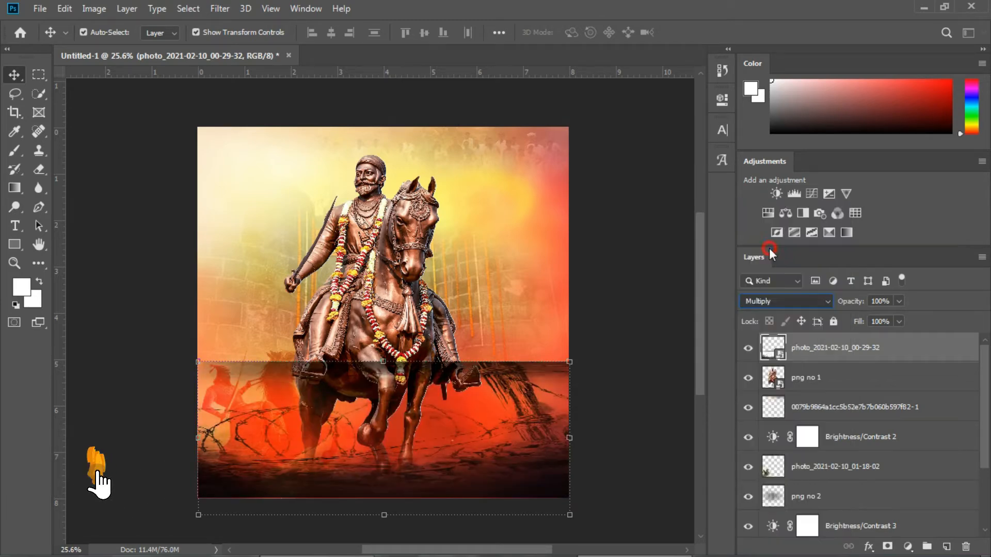
Rasterize the barbed-wire layer and erase its hard upper edge with a soft 1200-pixel Eraser so it fades into the background.
{"action": "key", "text": "e"}
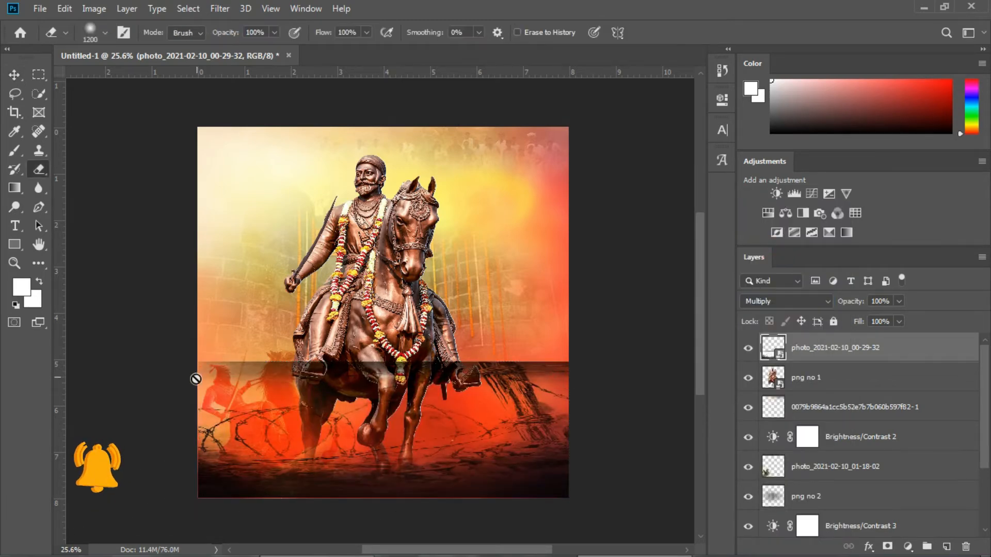
{"action": "left_click", "coordinate": [427, 240]}
{"action": "left_click", "coordinate": [463, 231]}
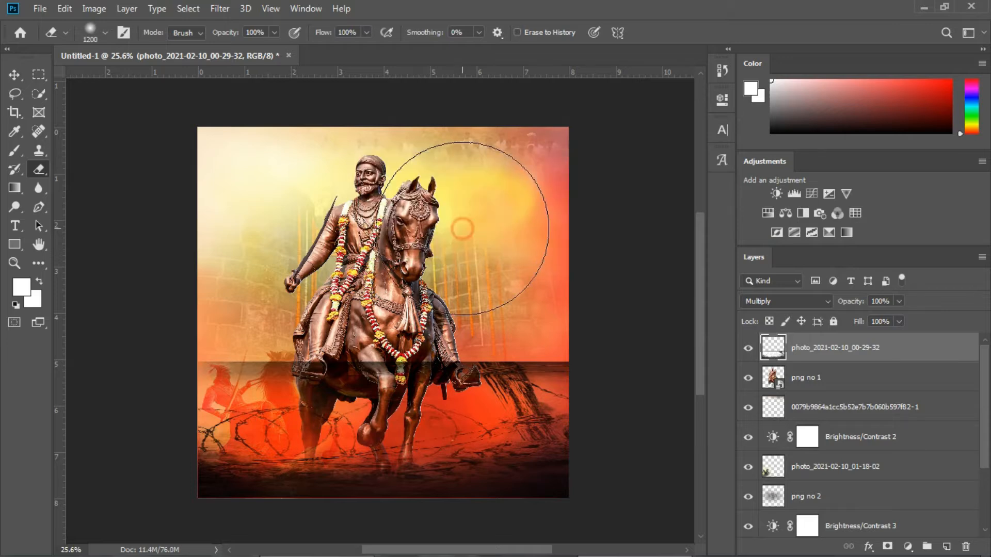
{"action": "left_click", "coordinate": [232, 299]}
{"action": "mouse_move", "coordinate": [232, 299]}
{"action": "left_mouse_down"}
{"action": "mouse_move", "coordinate": [514, 248]}
{"action": "mouse_move", "coordinate": [532, 288]}
{"action": "mouse_move", "coordinate": [516, 328]}
{"action": "mouse_move", "coordinate": [604, 308]}
{"action": "mouse_move", "coordinate": [398, 299]}
{"action": "left_mouse_up"}
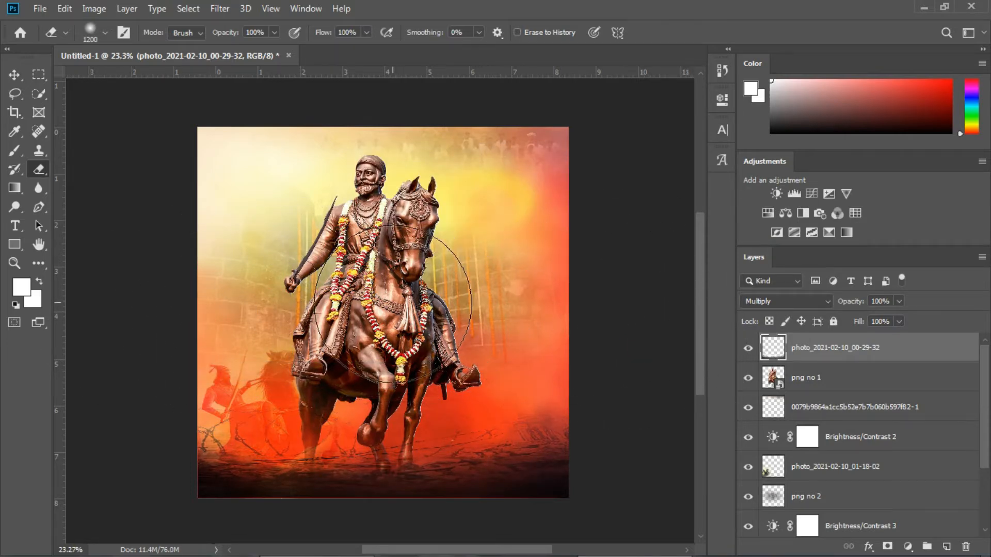
{"action": "scroll", "coordinate": [490, 267], "scroll_direction": "down", "scroll_amount": 1}
{"action": "scroll", "coordinate": [490, 267], "scroll_direction": "up", "scroll_amount": 1}
{"action": "left_click_drag", "start_coordinate": [490, 267], "coordinate": [496, 296]}
{"action": "scroll", "coordinate": [421, 295], "scroll_direction": "down", "scroll_amount": 1}
{"action": "scroll", "coordinate": [421, 295], "scroll_direction": "up", "scroll_amount": 1}
{"action": "left_click_drag", "start_coordinate": [429, 278], "coordinate": [429, 248]}
{"action": "scroll", "coordinate": [432, 257], "scroll_direction": "down", "scroll_amount": 3}
{"action": "key", "text": "v"}
{"action": "scroll", "coordinate": [438, 265], "scroll_direction": "up", "scroll_amount": 2}
{"action": "left_click", "coordinate": [576, 264]}
{"action": "scroll", "coordinate": [413, 297], "scroll_direction": "up", "scroll_amount": 3}
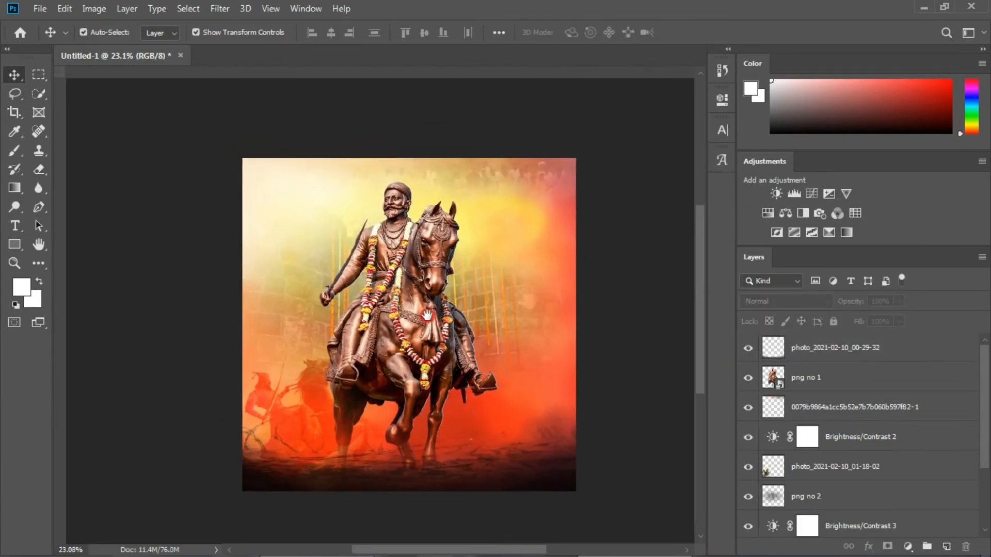
Add a Brightness/Contrast adjustment layer above all layers with the contrast set to 24.
{"action": "left_click", "coordinate": [776, 194]}
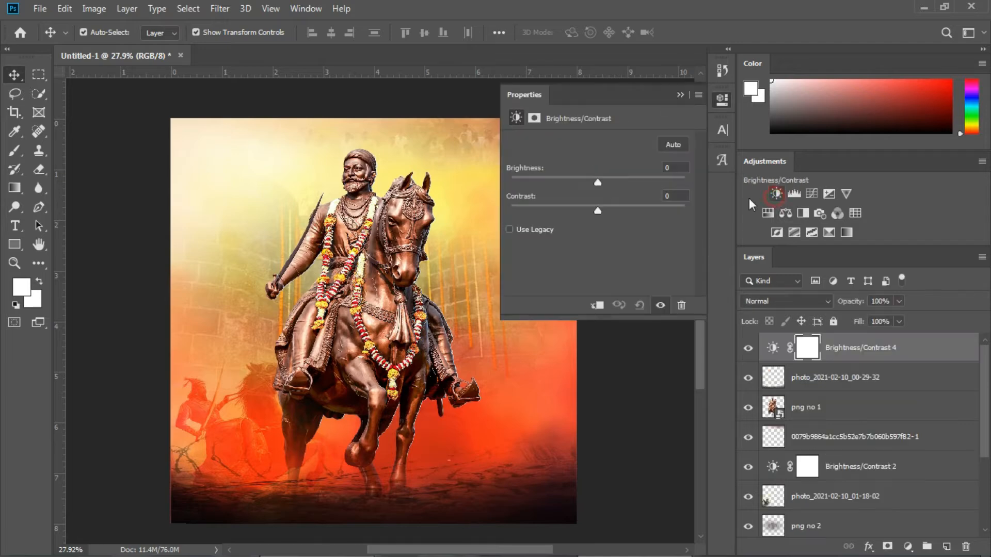
{"action": "left_click_drag", "start_coordinate": [599, 210], "coordinate": [619, 209]}
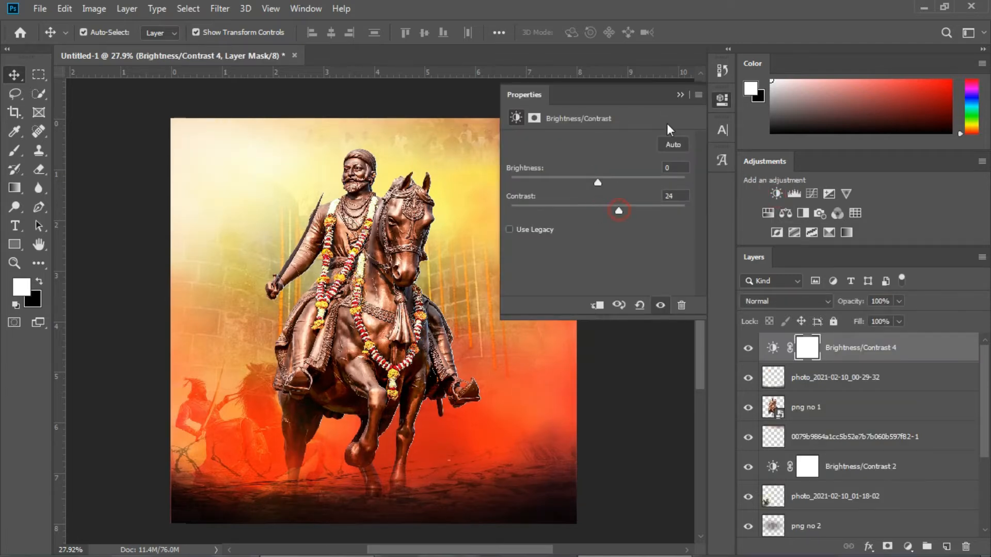
{"action": "left_click", "coordinate": [676, 90]}
{"action": "left_click", "coordinate": [592, 257]}
{"action": "scroll", "coordinate": [497, 271], "scroll_direction": "down", "scroll_amount": 2}
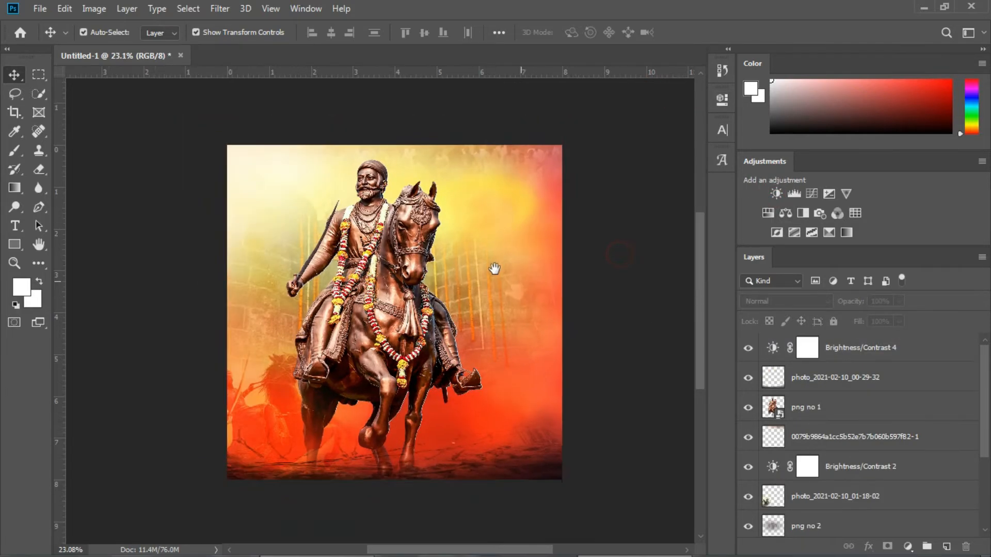
{"action": "scroll", "coordinate": [496, 271], "scroll_direction": "up", "scroll_amount": 2}
{"action": "left_click_drag", "start_coordinate": [493, 284], "coordinate": [498, 275]}
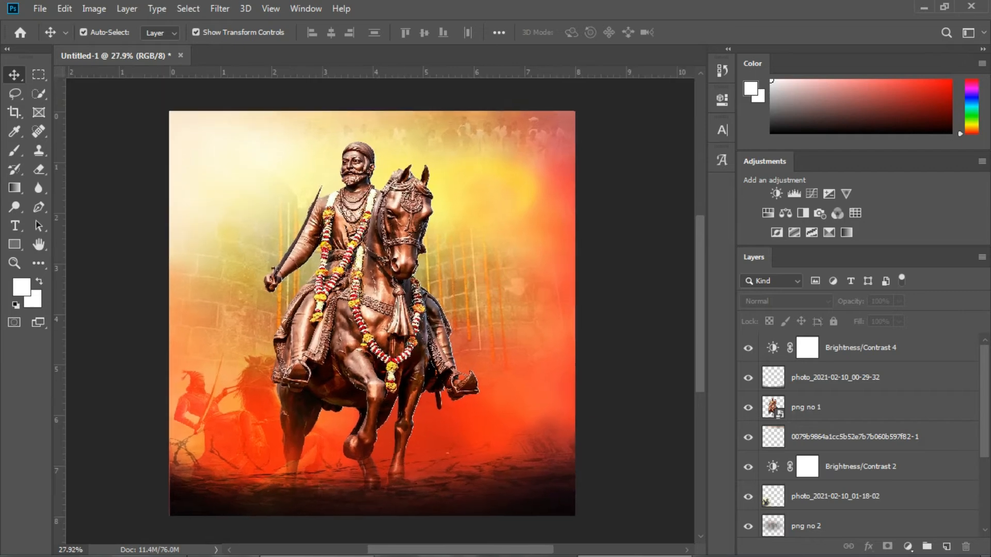
{"action": "left_click", "coordinate": [317, 545]}
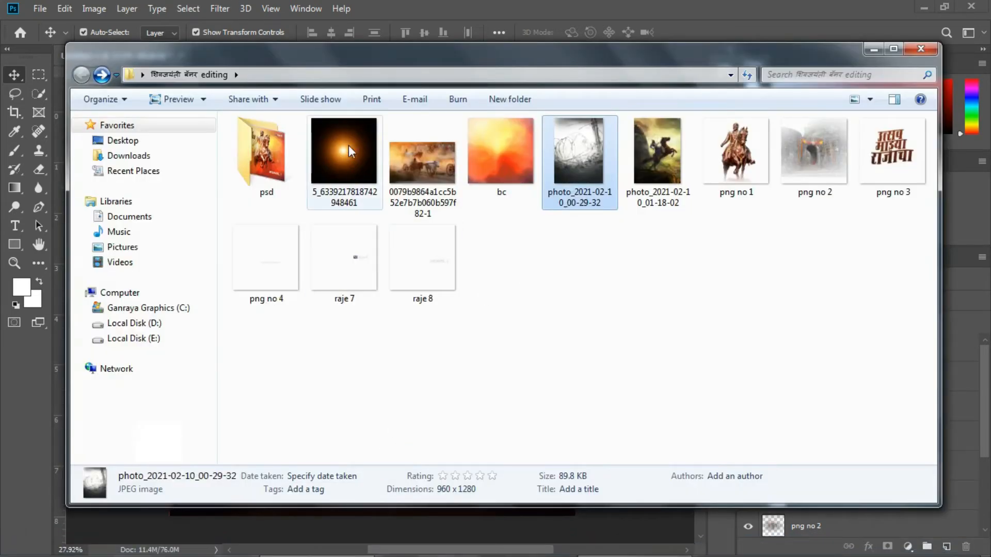
{"action": "left_click_drag", "start_coordinate": [348, 144], "coordinate": [459, 334]}
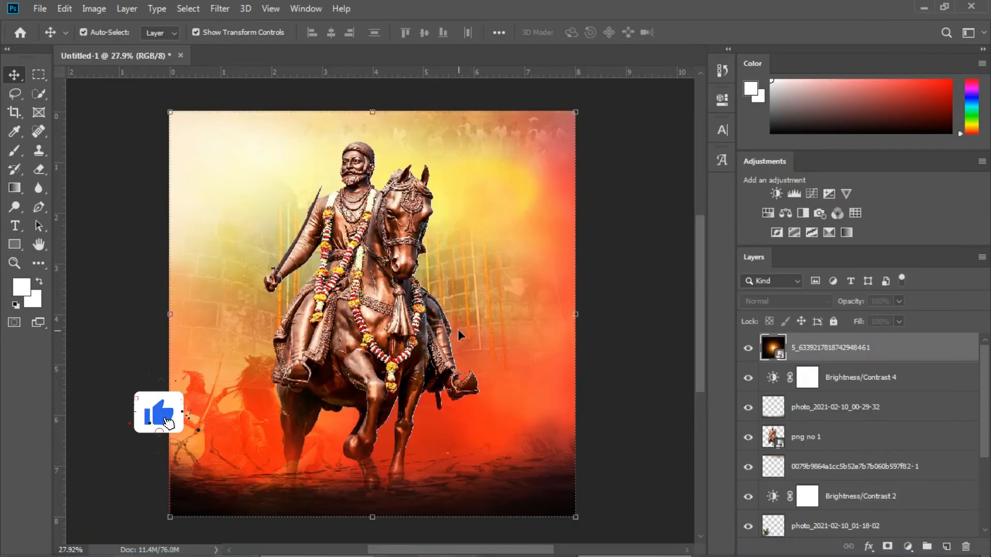
{"action": "left_click", "coordinate": [799, 295]}
{"action": "left_click", "coordinate": [778, 317]}
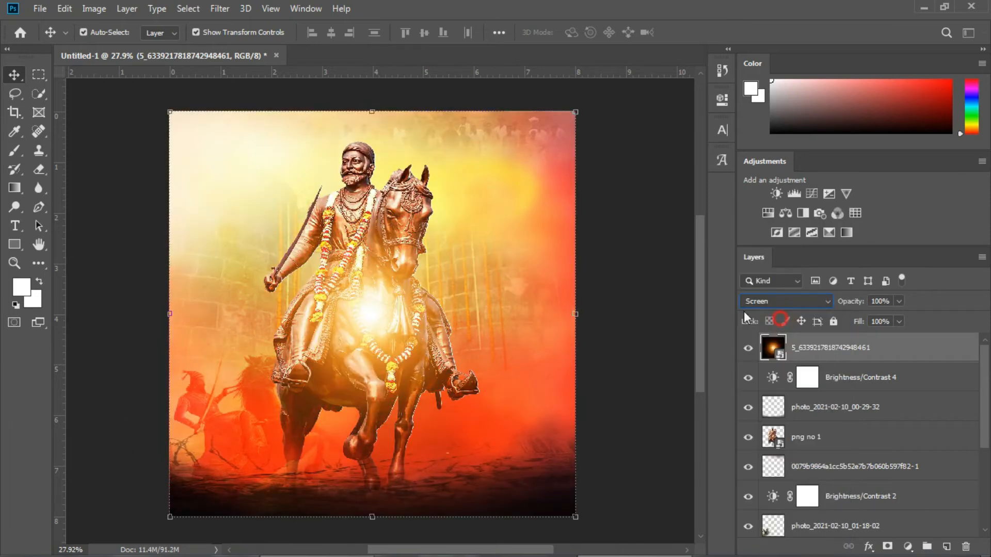
Resize the glow image and position its bright centre beside the rider's sword hand, next to the garland.
{"action": "left_click_drag", "start_coordinate": [575, 112], "coordinate": [324, 361]}
{"action": "left_click_drag", "start_coordinate": [349, 315], "coordinate": [340, 309]}
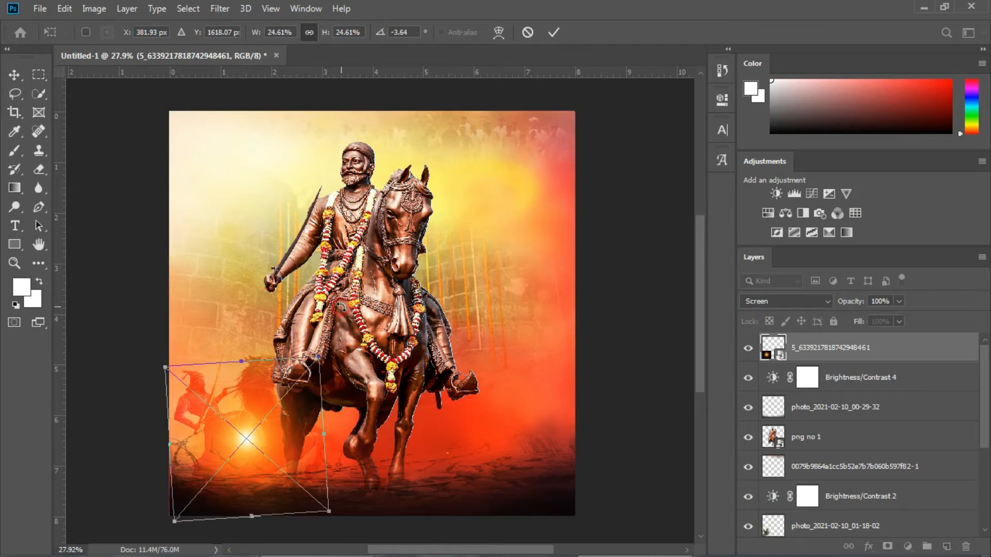
{"action": "key", "text": "ctrl+z"}
{"action": "left_click_drag", "start_coordinate": [283, 456], "coordinate": [344, 274]}
{"action": "left_click_drag", "start_coordinate": [243, 190], "coordinate": [155, 100]}
{"action": "left_click_drag", "start_coordinate": [323, 258], "coordinate": [366, 301]}
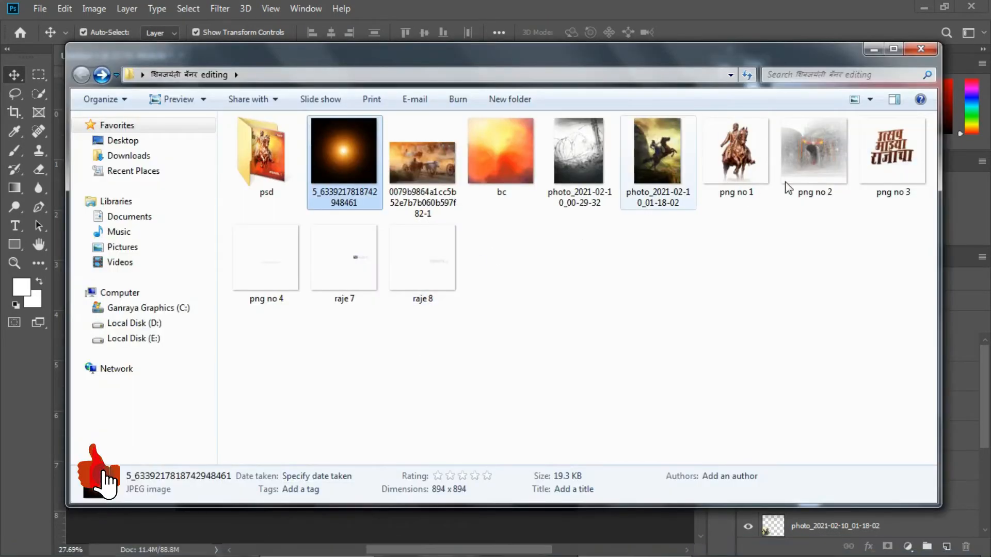
Place the png no 3 lettering image, scale it to 39.26%, and move it to the canvas's upper left.
{"action": "left_click_drag", "start_coordinate": [892, 155], "coordinate": [490, 262]}
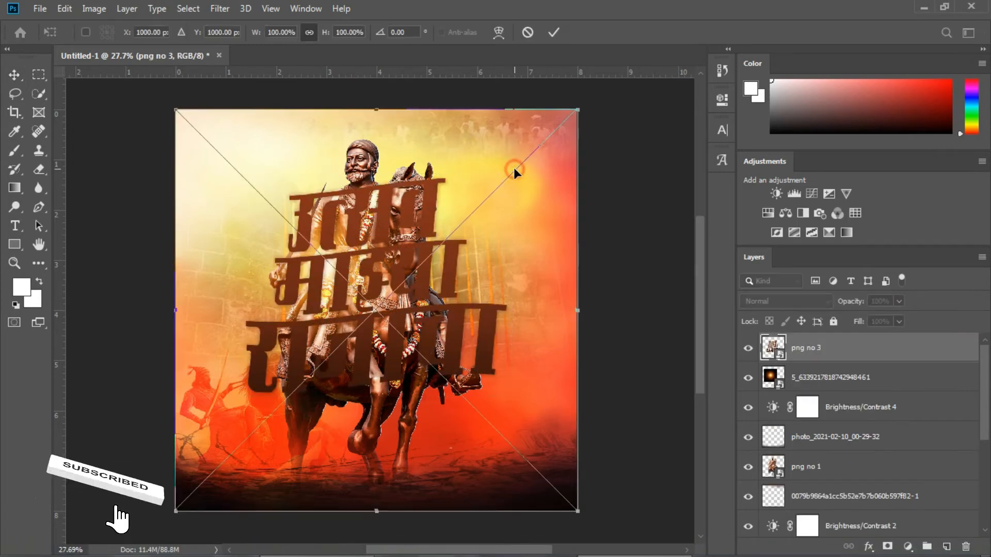
{"action": "left_click_drag", "start_coordinate": [578, 110], "coordinate": [335, 354]}
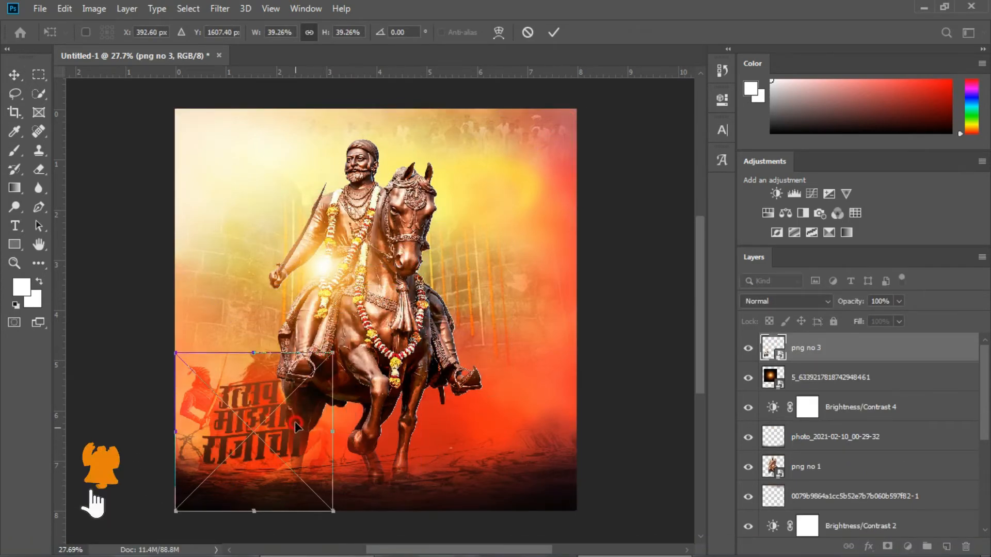
{"action": "left_click_drag", "start_coordinate": [292, 430], "coordinate": [283, 178]}
{"action": "left_click", "coordinate": [553, 32]}
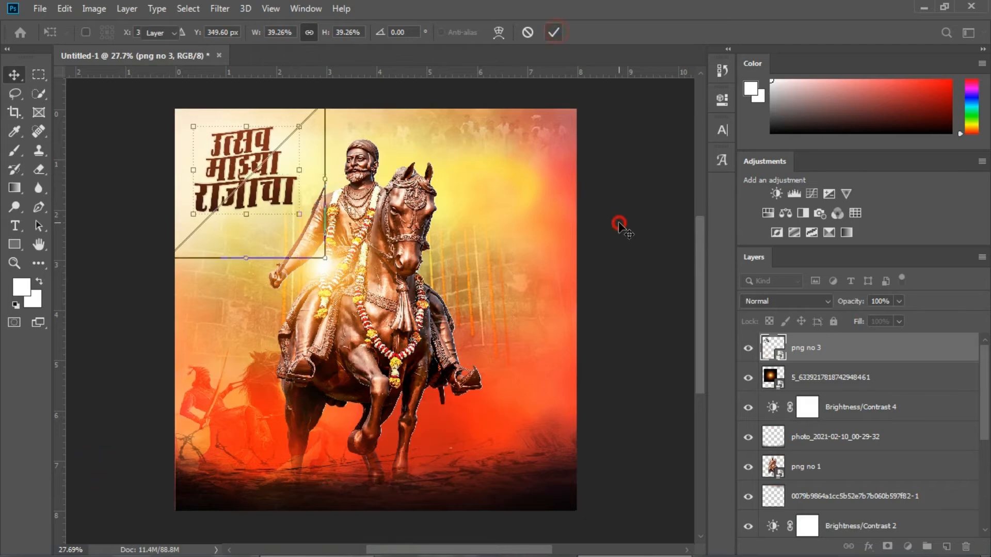
{"action": "left_click", "coordinate": [621, 225]}
Place the png no 4 double-line image, scale it down, and position it just below the lettering.
{"action": "left_click", "coordinate": [301, 551]}
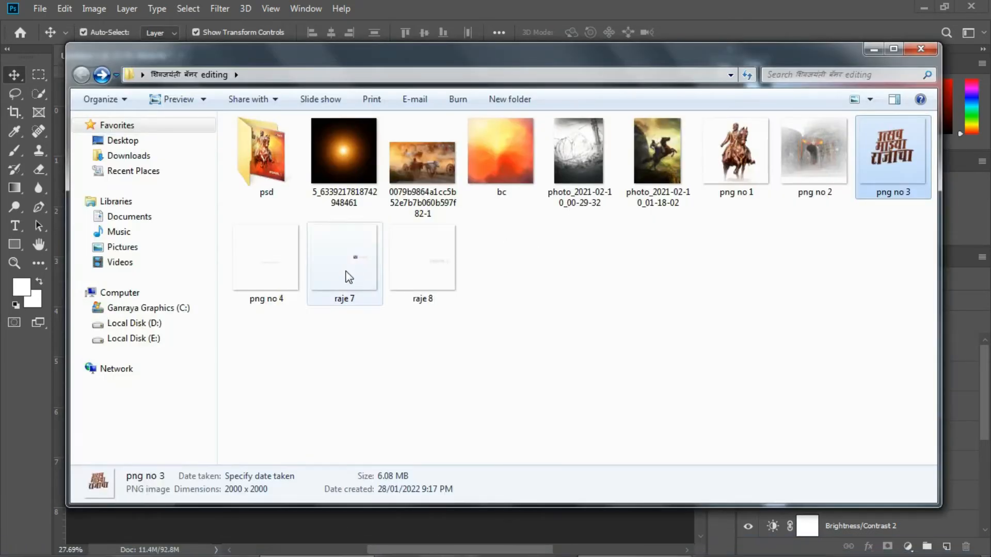
{"action": "mouse_move", "coordinate": [266, 259]}
{"action": "left_mouse_down"}
{"action": "mouse_move", "coordinate": [277, 290]}
{"action": "mouse_move", "coordinate": [642, 551]}
{"action": "mouse_move", "coordinate": [272, 240]}
{"action": "left_mouse_up"}
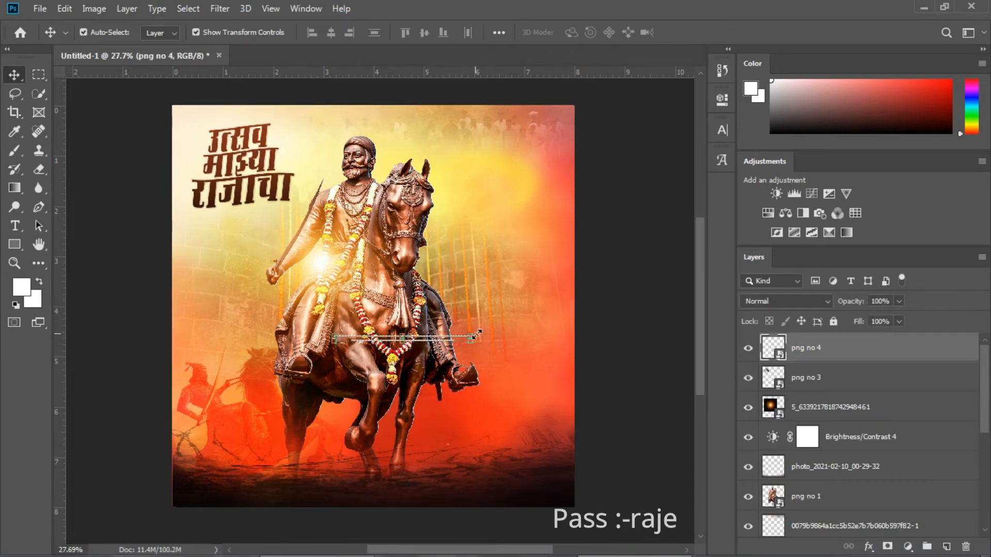
{"action": "left_click_drag", "start_coordinate": [456, 333], "coordinate": [284, 224]}
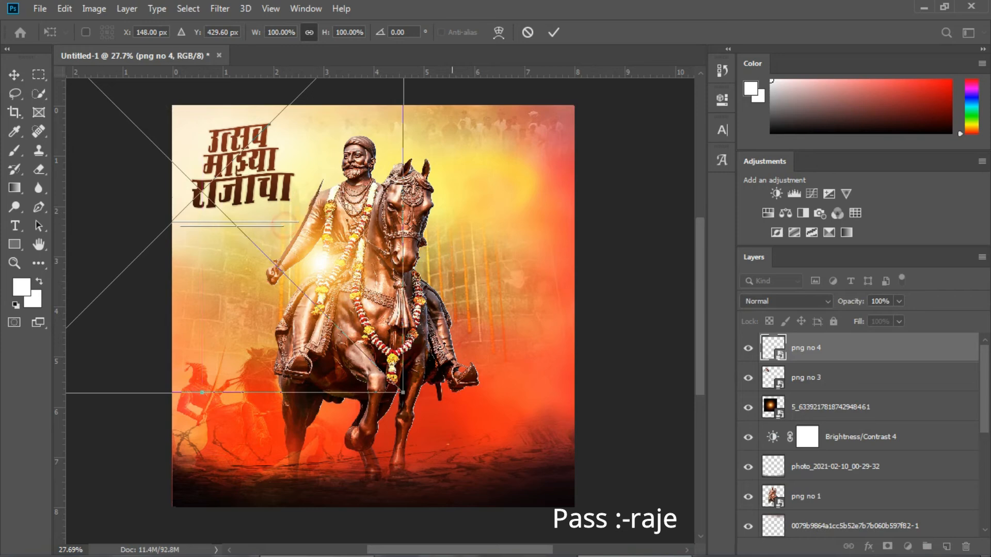
{"action": "left_click_drag", "start_coordinate": [403, 393], "coordinate": [272, 270]}
{"action": "left_click_drag", "start_coordinate": [229, 229], "coordinate": [309, 282]}
{"action": "left_click_drag", "start_coordinate": [310, 282], "coordinate": [310, 296]}
{"action": "left_click", "coordinate": [561, 32]}
{"action": "left_click", "coordinate": [608, 213]}
{"action": "key", "text": "ctrl+0"}
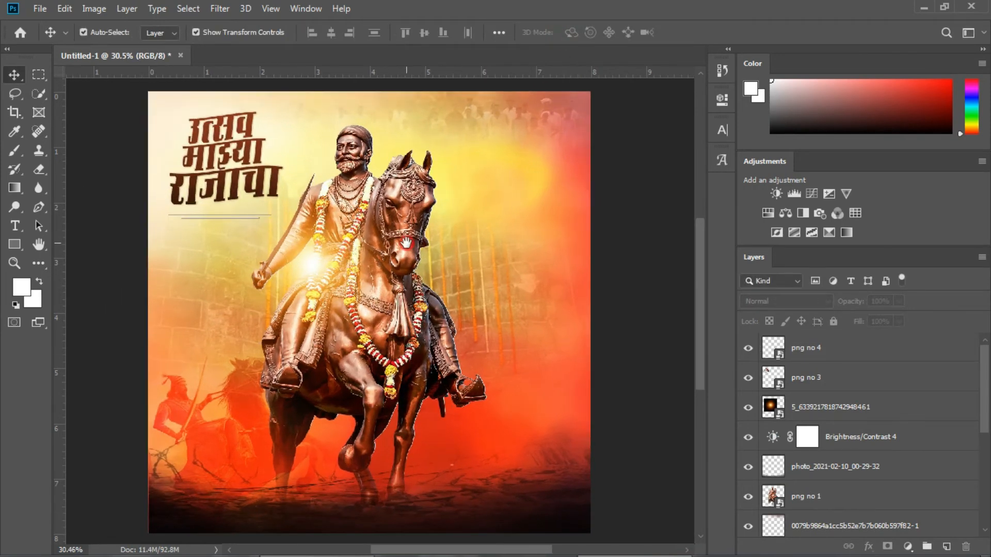
Place the raje 7 date image, scale it down, and move it to the canvas's upper right corner.
{"action": "left_click", "coordinate": [317, 545]}
{"action": "left_click_drag", "start_coordinate": [345, 256], "coordinate": [516, 243]}
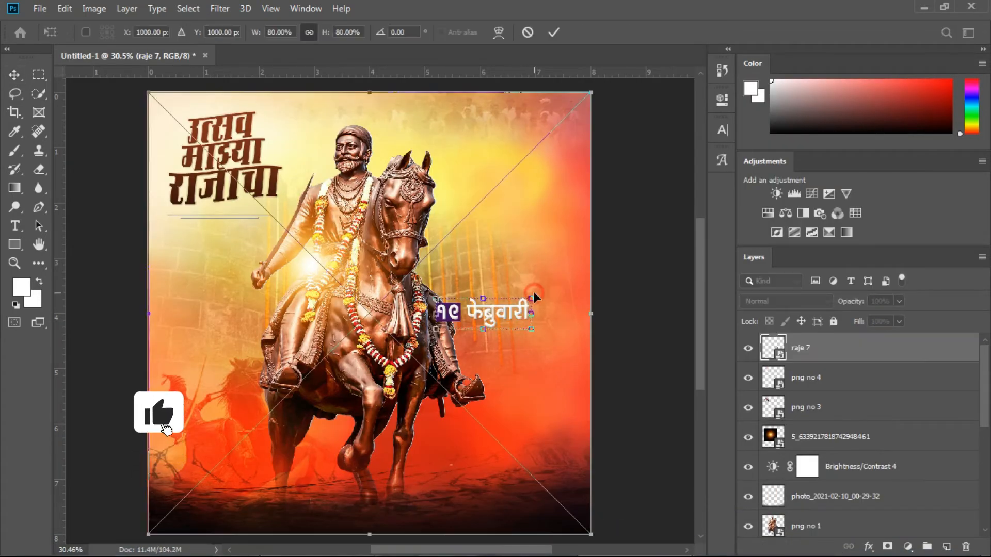
{"action": "left_click_drag", "start_coordinate": [591, 91], "coordinate": [475, 256]}
{"action": "left_click_drag", "start_coordinate": [413, 387], "coordinate": [577, 114]}
{"action": "left_click", "coordinate": [554, 32]}
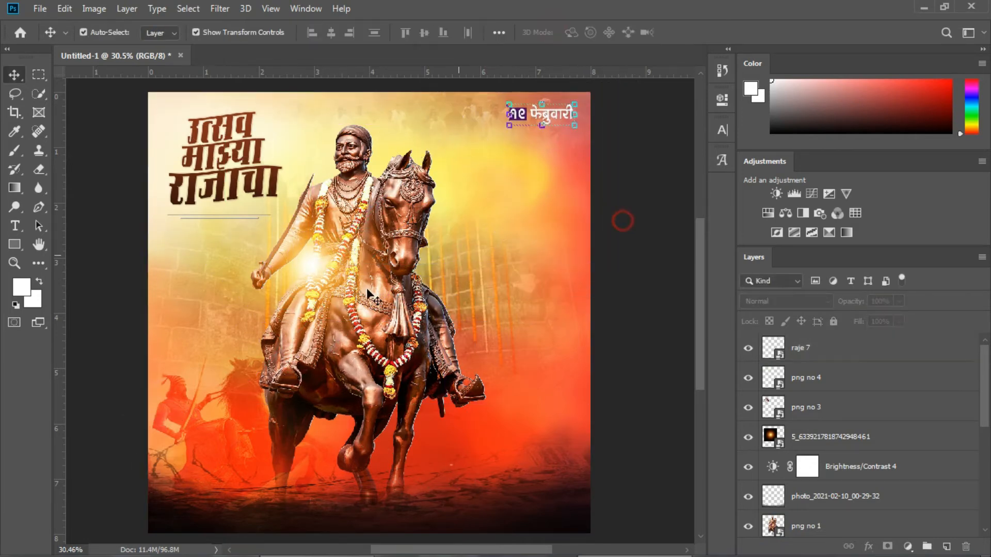
Move the raje 7 date lettering slightly lower in the canvas's upper right corner.
{"action": "left_click", "coordinate": [526, 115]}
{"action": "key", "text": "ctrl+t"}
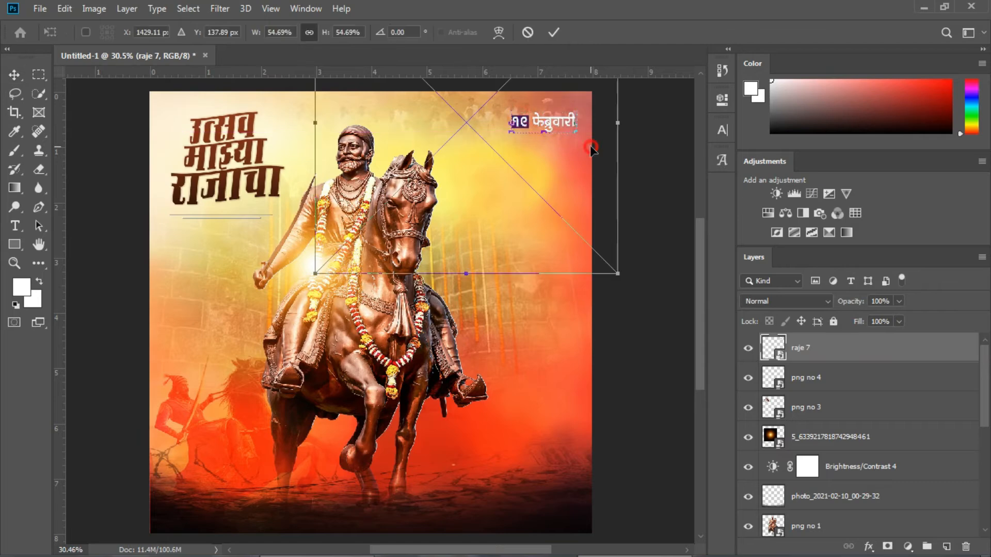
{"action": "scroll", "coordinate": [549, 101], "scroll_direction": "down", "scroll_amount": 1}
{"action": "left_click", "coordinate": [549, 32]}
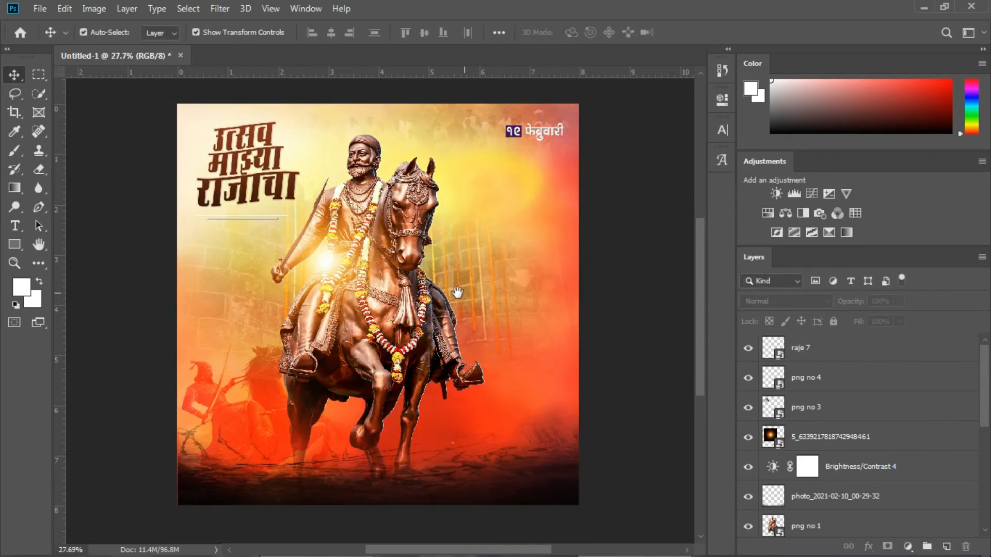
Place the raje 8 lettering image and move it to the canvas's lower right, over the dark ground.
{"action": "key", "text": "alt+Tab"}
{"action": "left_click_drag", "start_coordinate": [450, 261], "coordinate": [494, 409]}
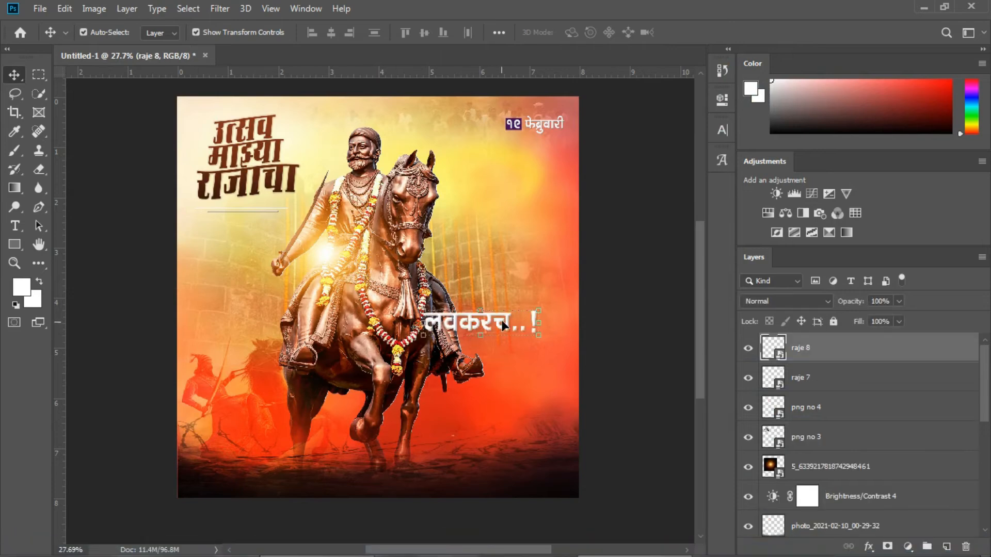
{"action": "key", "text": "Return"}
{"action": "left_click", "coordinate": [522, 433]}
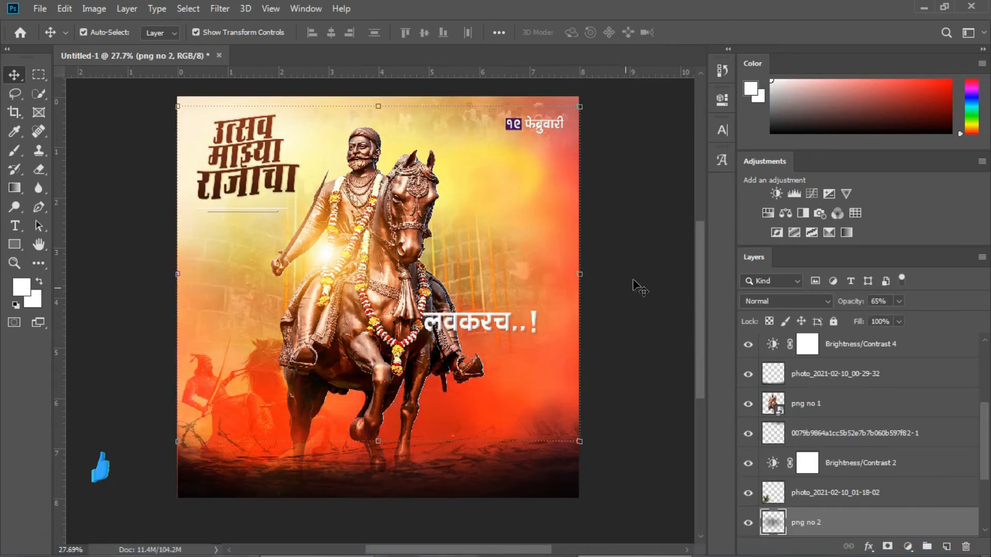
{"action": "left_click", "coordinate": [593, 288]}
{"action": "left_click_drag", "start_coordinate": [473, 331], "coordinate": [475, 463]}
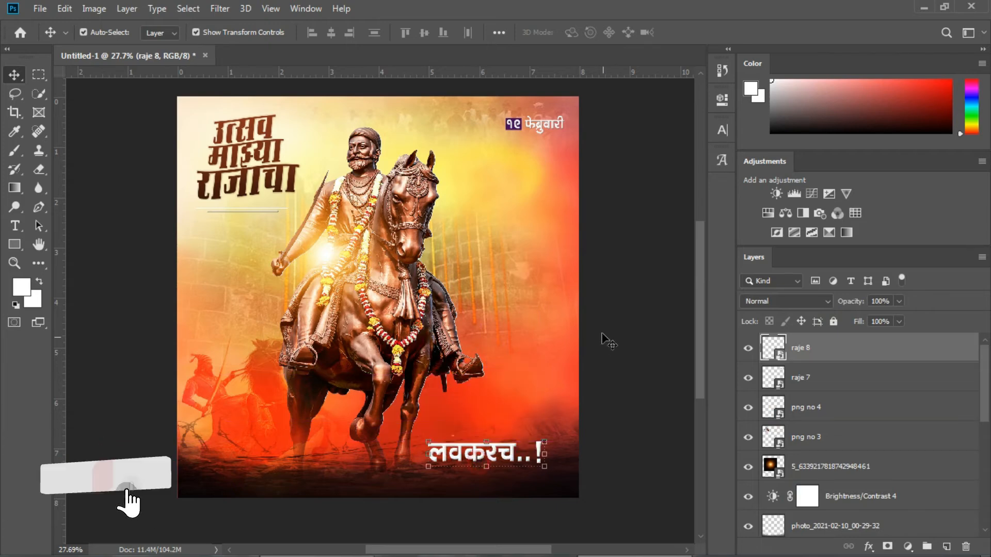
{"action": "left_click", "coordinate": [604, 338]}
Add a Brightness/Contrast adjustment above all layers with contrast set to 10.
{"action": "scroll", "coordinate": [384, 305], "scroll_direction": "down", "scroll_amount": 2}
{"action": "scroll", "coordinate": [384, 305], "scroll_direction": "up", "scroll_amount": 2}
{"action": "left_click_drag", "start_coordinate": [384, 290], "coordinate": [409, 300]}
{"action": "scroll", "coordinate": [409, 299], "scroll_direction": "down", "scroll_amount": 1}
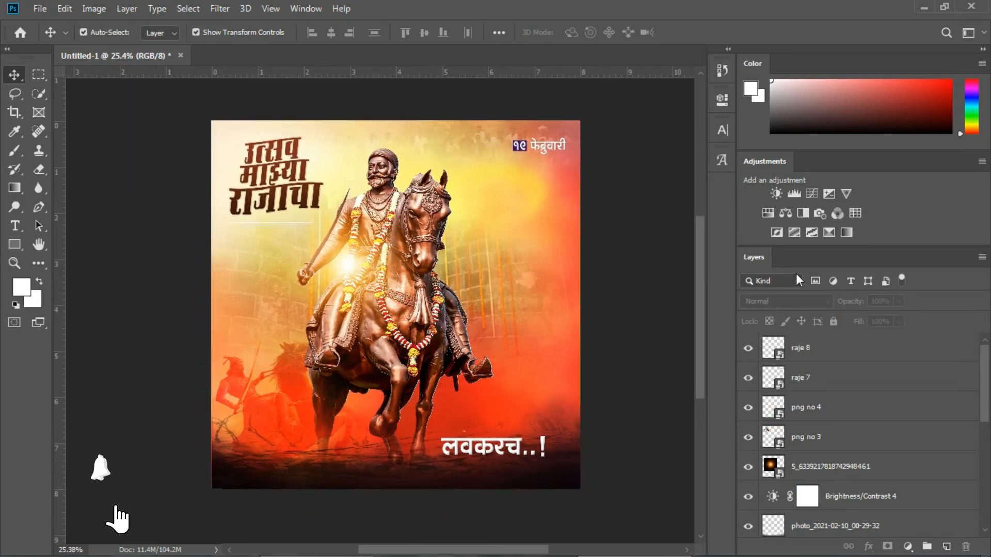
{"action": "left_click", "coordinate": [777, 193]}
{"action": "left_click_drag", "start_coordinate": [599, 213], "coordinate": [606, 209]}
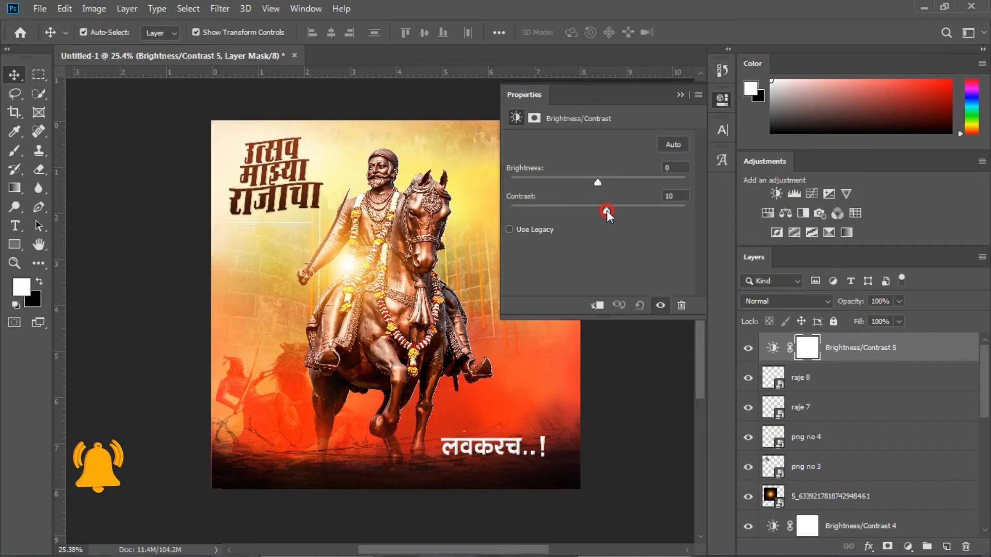
{"action": "left_click", "coordinate": [606, 274]}
Add a Levels adjustment above all layers with the shadow input at 11 and midtones at 0.81.
{"action": "left_click_drag", "start_coordinate": [423, 272], "coordinate": [418, 286]}
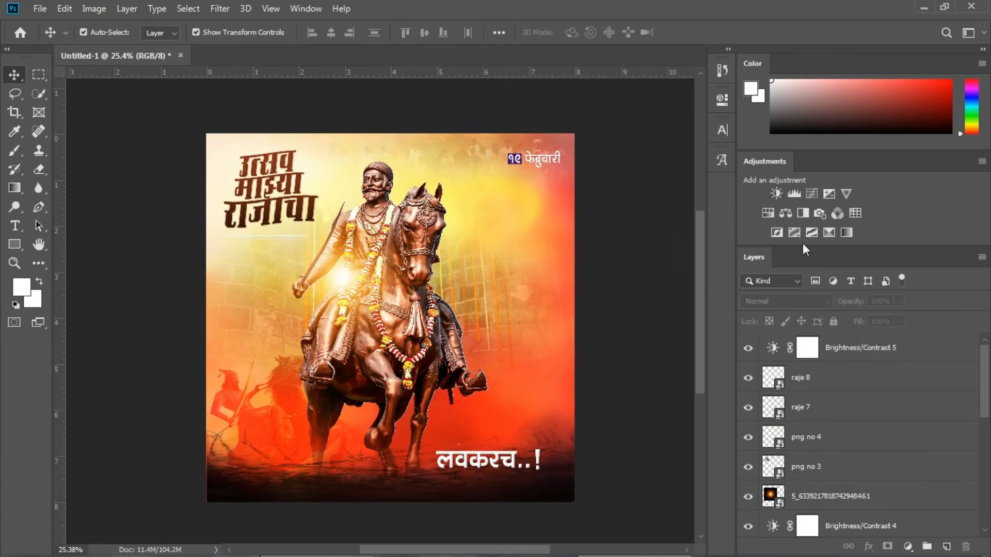
{"action": "left_click", "coordinate": [794, 193]}
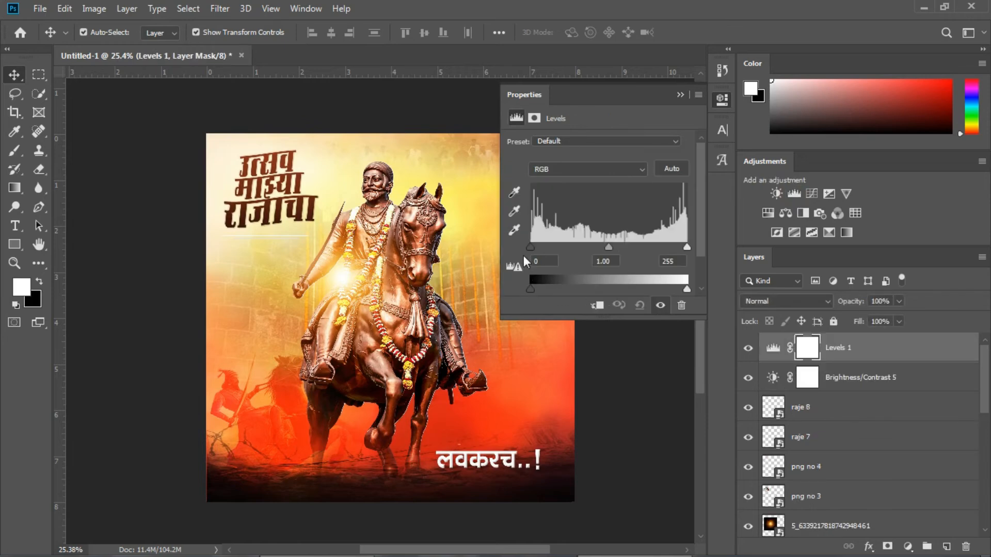
{"action": "mouse_move", "coordinate": [532, 246]}
{"action": "left_mouse_down"}
{"action": "mouse_move", "coordinate": [544, 247]}
{"action": "mouse_move", "coordinate": [537, 252]}
{"action": "left_mouse_up"}
{"action": "mouse_move", "coordinate": [613, 249]}
{"action": "left_mouse_down"}
{"action": "mouse_move", "coordinate": [627, 248]}
{"action": "mouse_move", "coordinate": [618, 251]}
{"action": "left_mouse_up"}
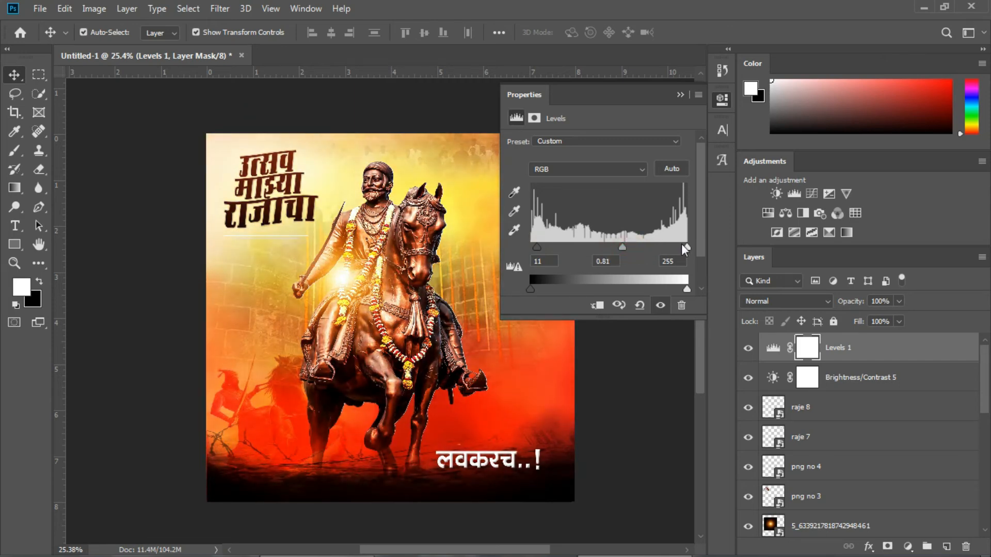
{"action": "mouse_move", "coordinate": [685, 248]}
{"action": "left_mouse_down"}
{"action": "mouse_move", "coordinate": [674, 247]}
{"action": "mouse_move", "coordinate": [685, 247]}
{"action": "left_mouse_up"}
{"action": "left_click", "coordinate": [679, 94]}
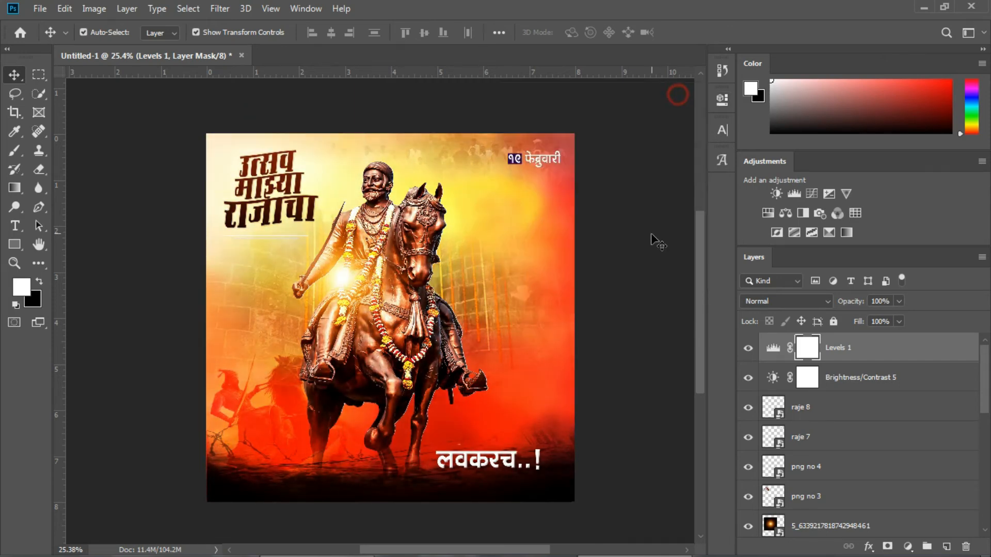
{"action": "left_click", "coordinate": [650, 240]}
{"action": "scroll", "coordinate": [428, 290], "scroll_direction": "down", "scroll_amount": 2}
{"action": "scroll", "coordinate": [428, 290], "scroll_direction": "up", "scroll_amount": 3}
{"action": "left_click_drag", "start_coordinate": [413, 294], "coordinate": [426, 283]}
{"action": "scroll", "coordinate": [426, 283], "scroll_direction": "down", "scroll_amount": 1}
{"action": "key", "text": "ctrl+r"}
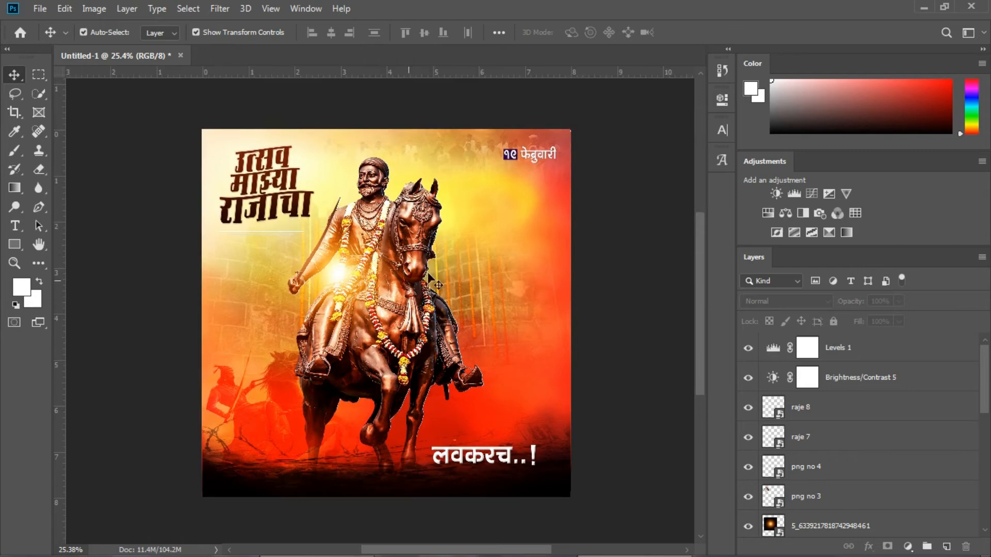
{"action": "left_click", "coordinate": [393, 171]}
{"action": "left_click", "coordinate": [634, 249]}
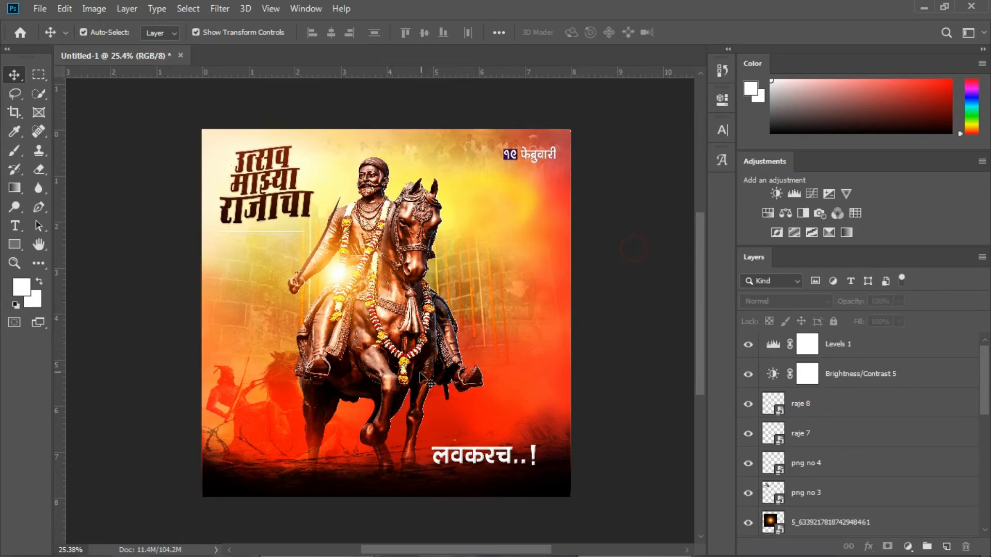
Open the Camera Raw Filter on the png no 1 statue and set contrast +32, whites -18, blacks +23 and clarity +13.
{"action": "left_click", "coordinate": [382, 411]}
{"action": "left_click", "coordinate": [220, 8]}
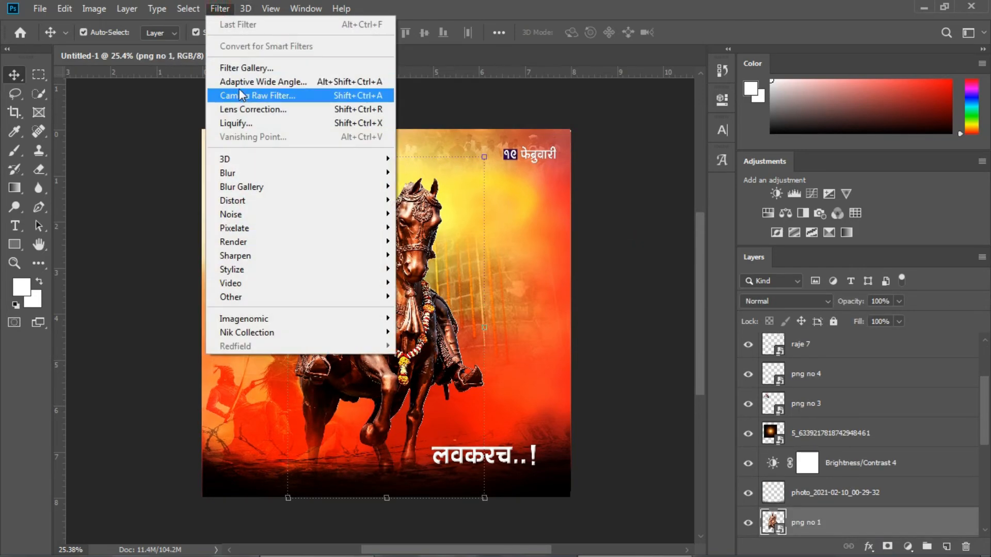
{"action": "left_click", "coordinate": [243, 94]}
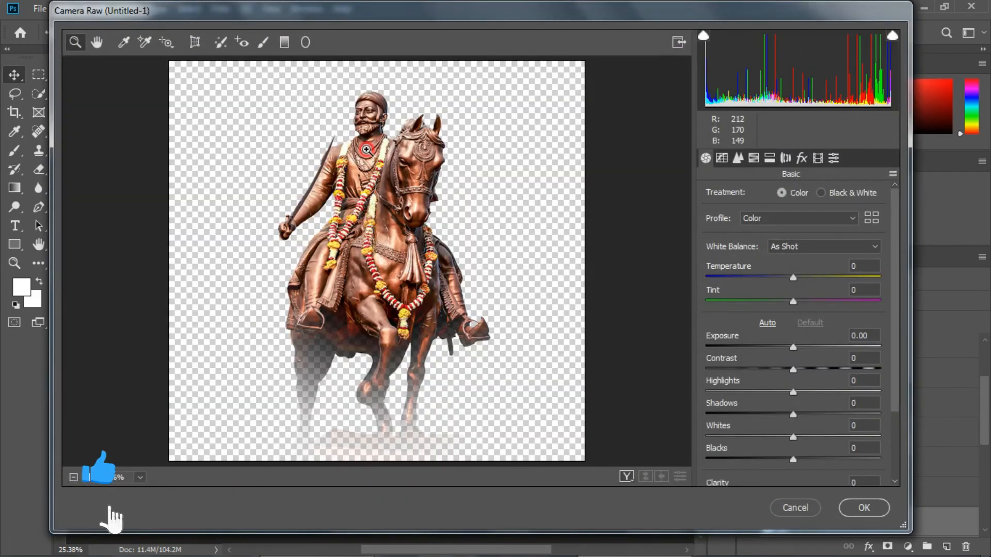
{"action": "left_click", "coordinate": [87, 478]}
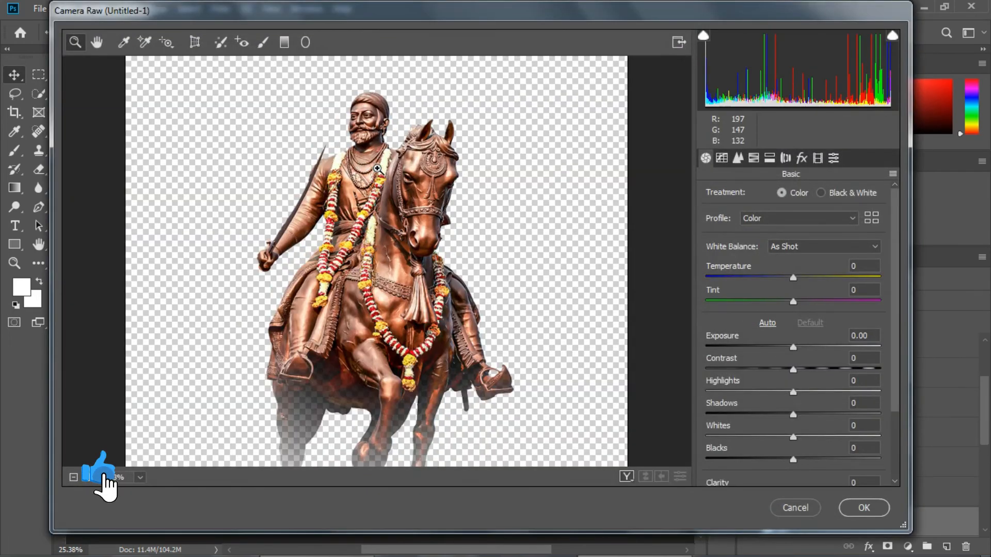
{"action": "left_click", "coordinate": [86, 478]}
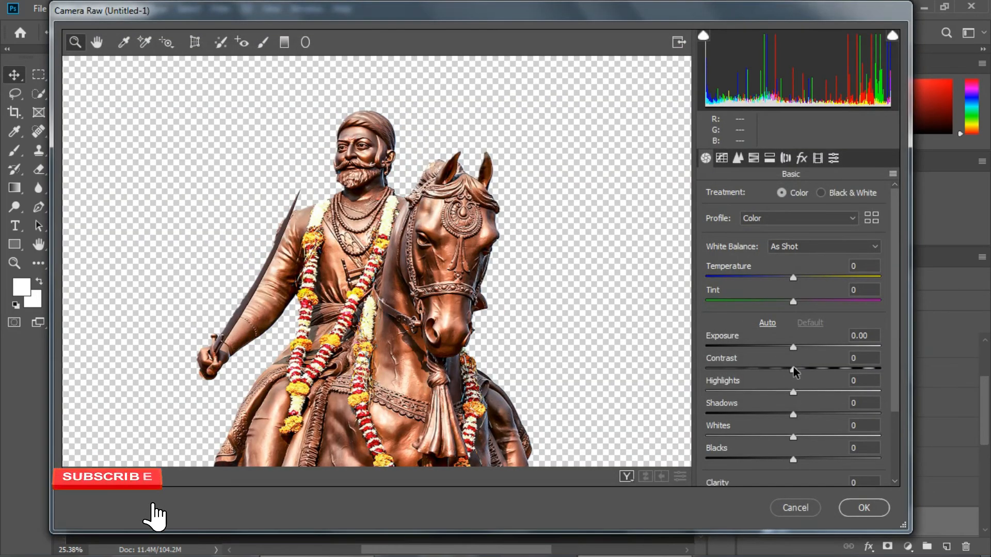
{"action": "left_click_drag", "start_coordinate": [793, 369], "coordinate": [815, 370]}
{"action": "scroll", "coordinate": [795, 356], "scroll_direction": "down", "scroll_amount": 2}
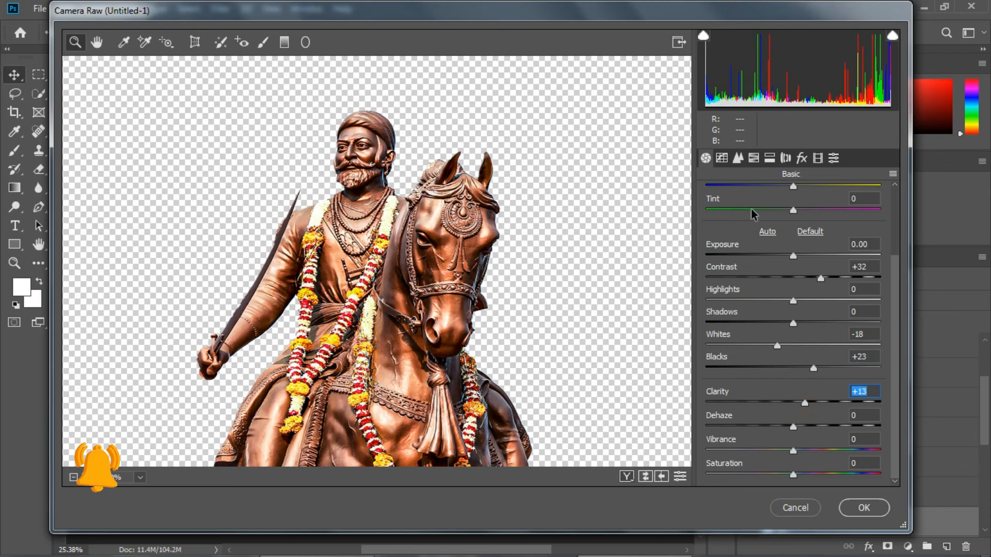
Sharpen the statue with amount 61, radius 1.5, detail 35 and masking 0, and apply the Camera Raw filter.
{"action": "left_click", "coordinate": [741, 159]}
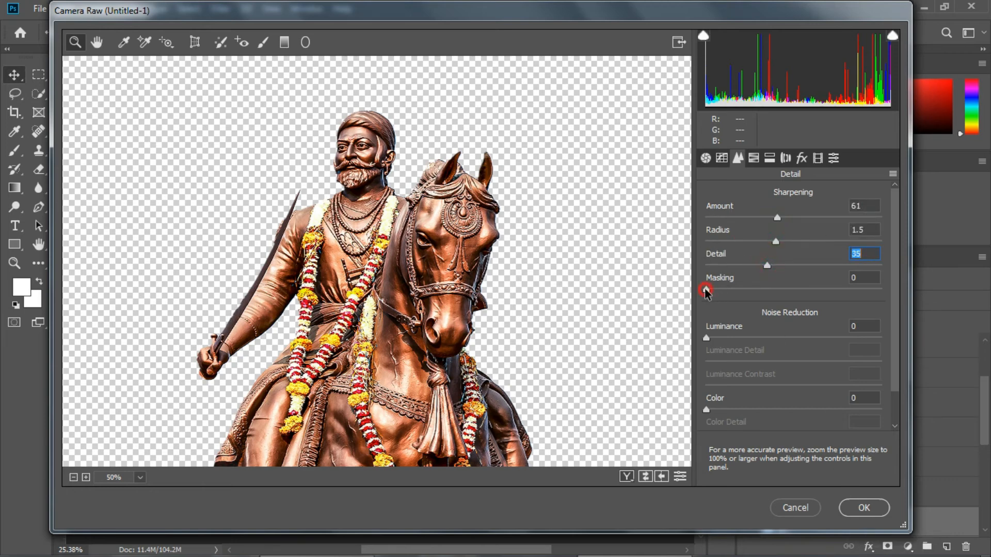
{"action": "left_click_drag", "start_coordinate": [755, 291], "coordinate": [640, 303]}
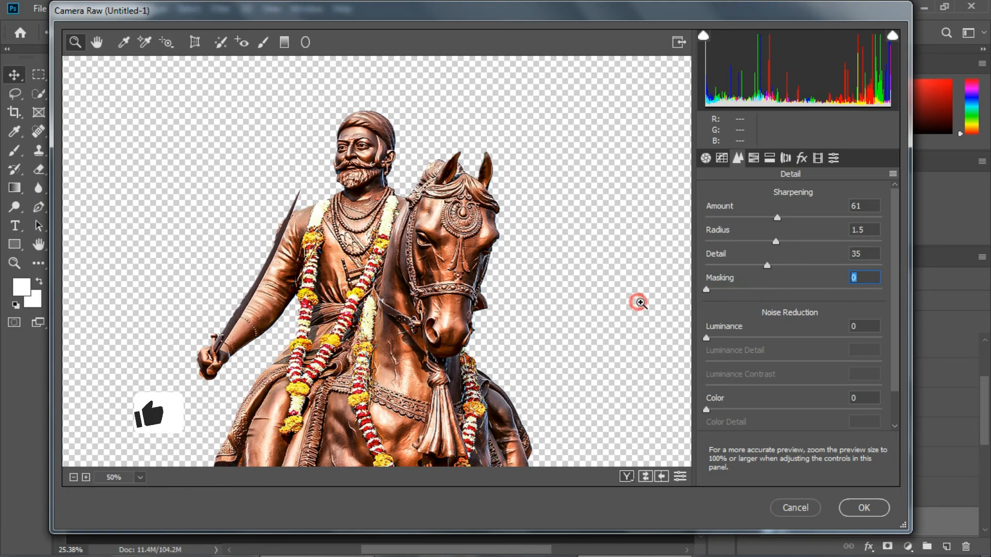
{"action": "left_click", "coordinate": [849, 511]}
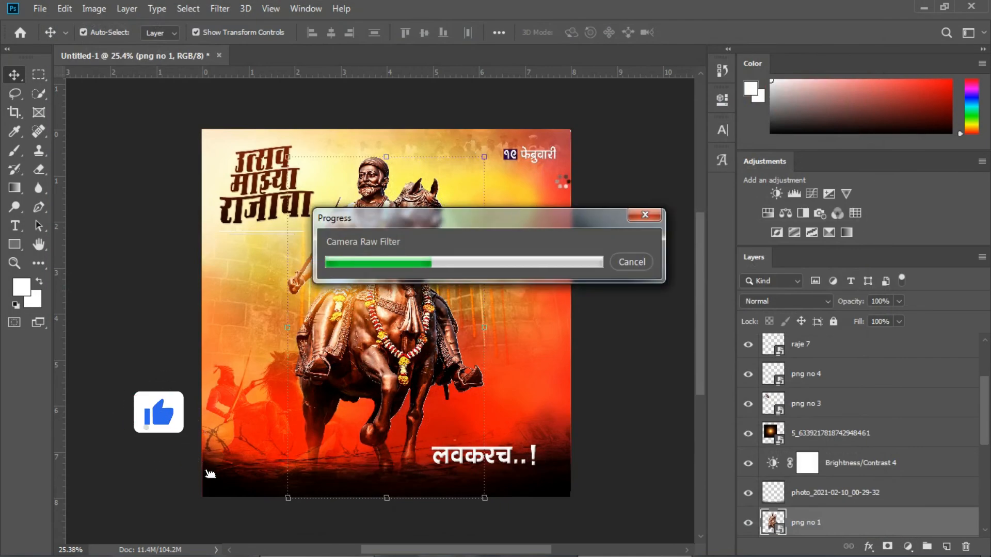
Examine the filtered statue's face and the horse up close, and check the banner as a whole.
{"action": "key", "text": "z"}
{"action": "left_click", "coordinate": [368, 194]}
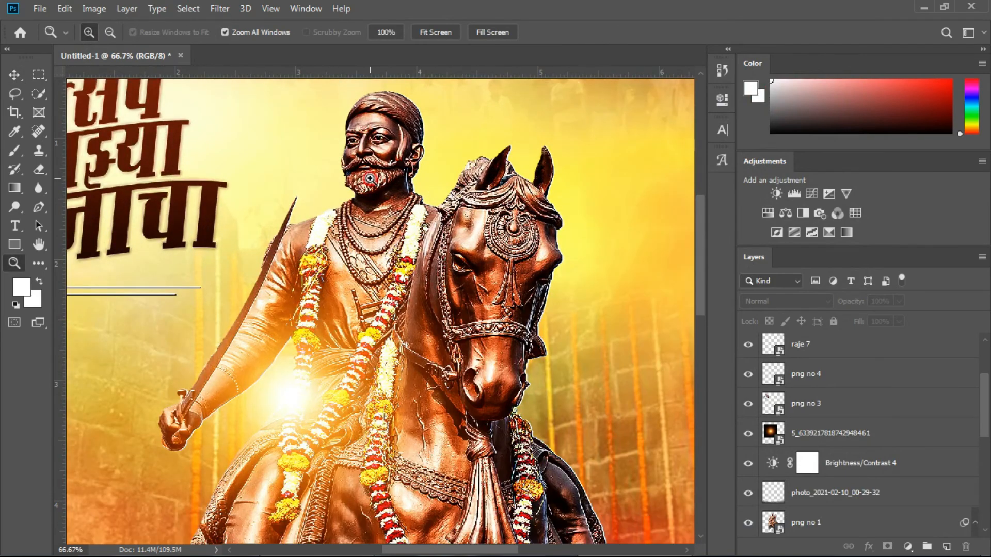
{"action": "left_click", "coordinate": [373, 180]}
{"action": "left_click", "coordinate": [439, 191], "text": "alt"}
{"action": "left_click", "coordinate": [439, 191], "text": "alt"}
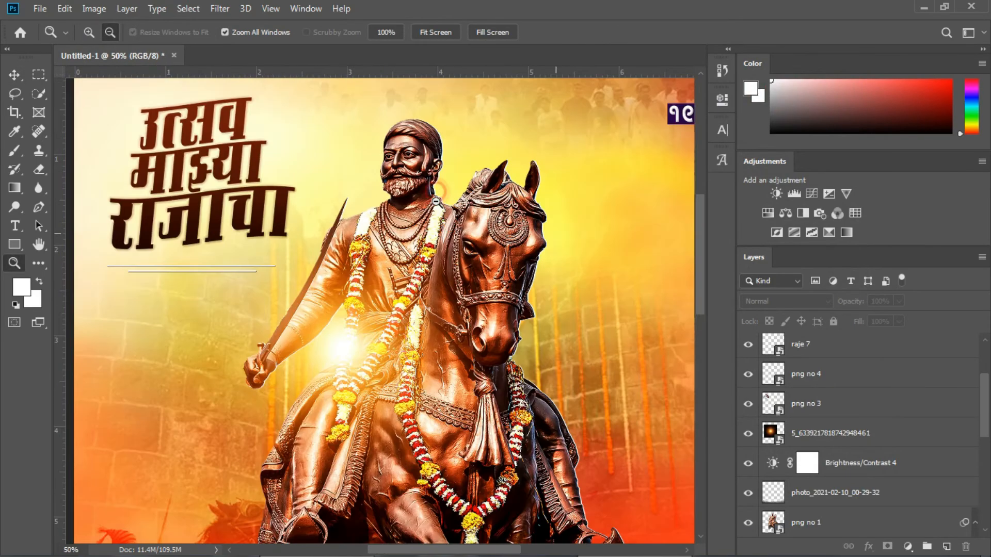
{"action": "left_click", "coordinate": [448, 219], "text": "alt"}
{"action": "left_click", "coordinate": [450, 225], "text": "alt"}
{"action": "key", "text": "v"}
{"action": "left_click_drag", "start_coordinate": [402, 262], "coordinate": [378, 247]}
{"action": "scroll", "coordinate": [360, 263], "scroll_direction": "up", "scroll_amount": 1}
{"action": "scroll", "coordinate": [360, 253], "scroll_direction": "up", "scroll_amount": 1}
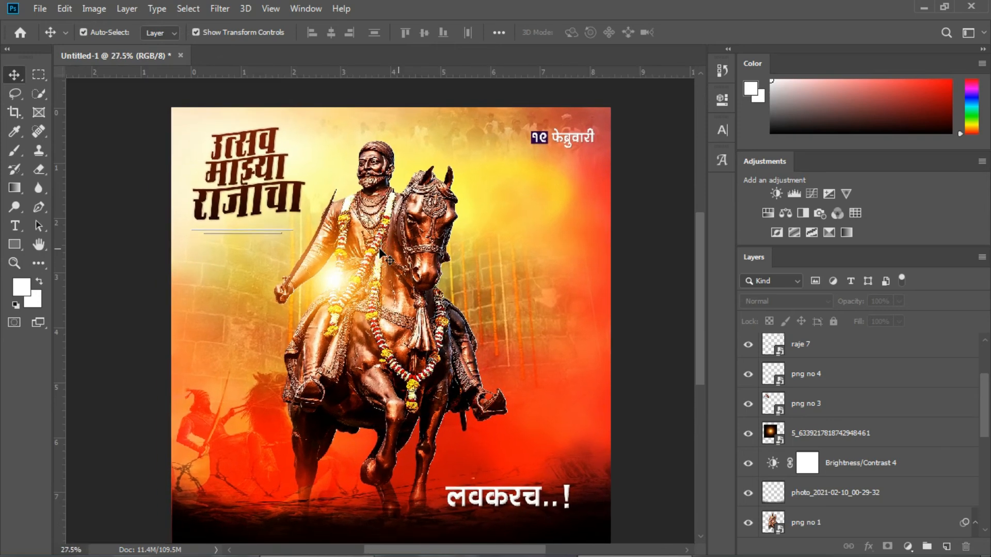
{"action": "scroll", "coordinate": [379, 247], "scroll_direction": "down", "scroll_amount": 1}
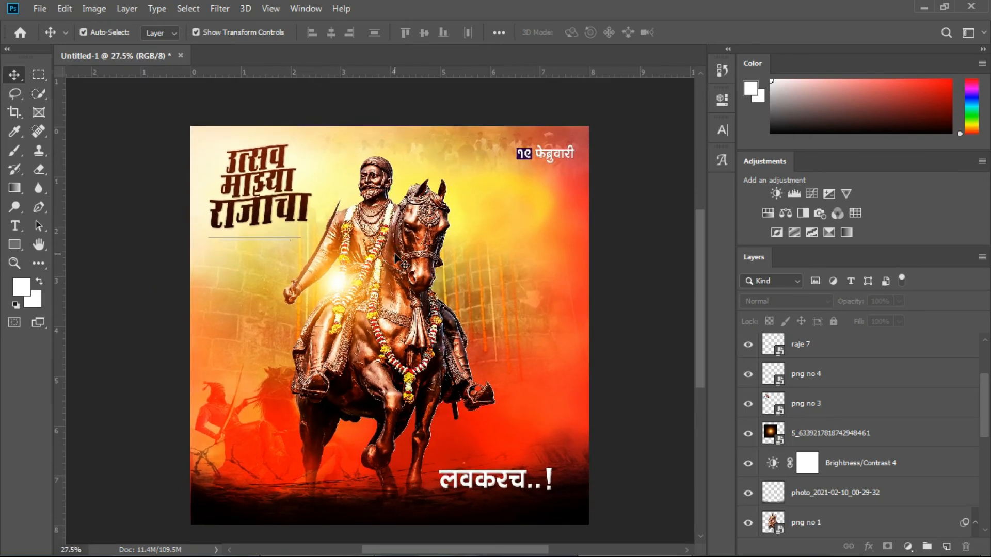
Save the banner as a JPEG named demo in the banner editing folder.
{"action": "key", "text": "ctrl+s"}
{"action": "left_click", "coordinate": [212, 382]}
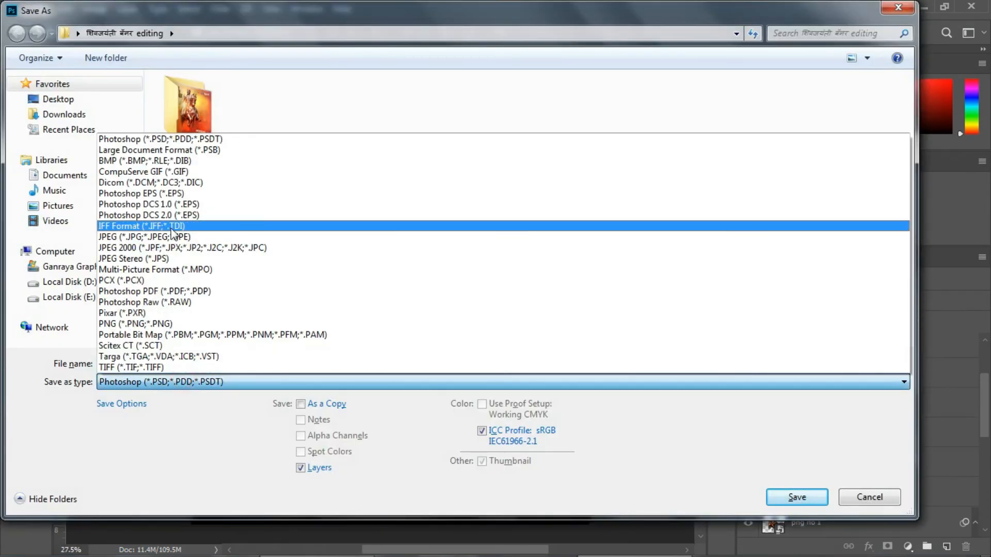
{"action": "left_click", "coordinate": [166, 230]}
{"action": "left_click", "coordinate": [238, 360]}
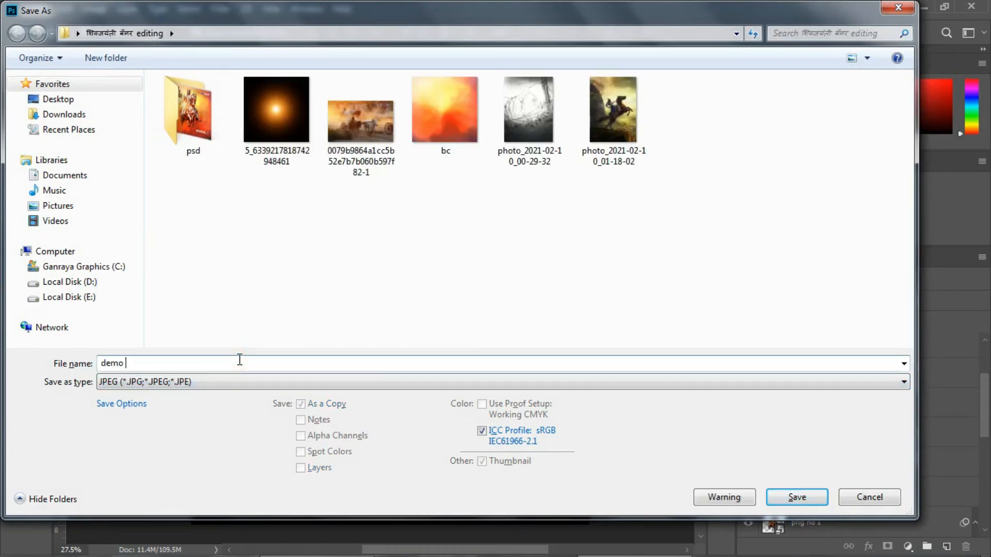
{"action": "key", "text": "Return"}
{"action": "left_click", "coordinate": [553, 122]}
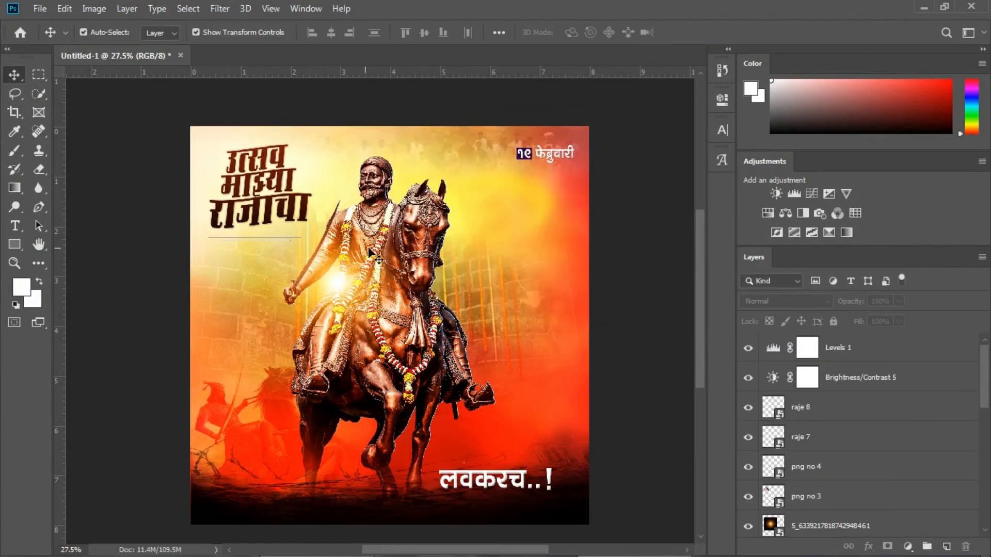
Close the banner document without saving its changes, and close the folder window holding the banner images.
{"action": "left_click", "coordinate": [180, 55]}
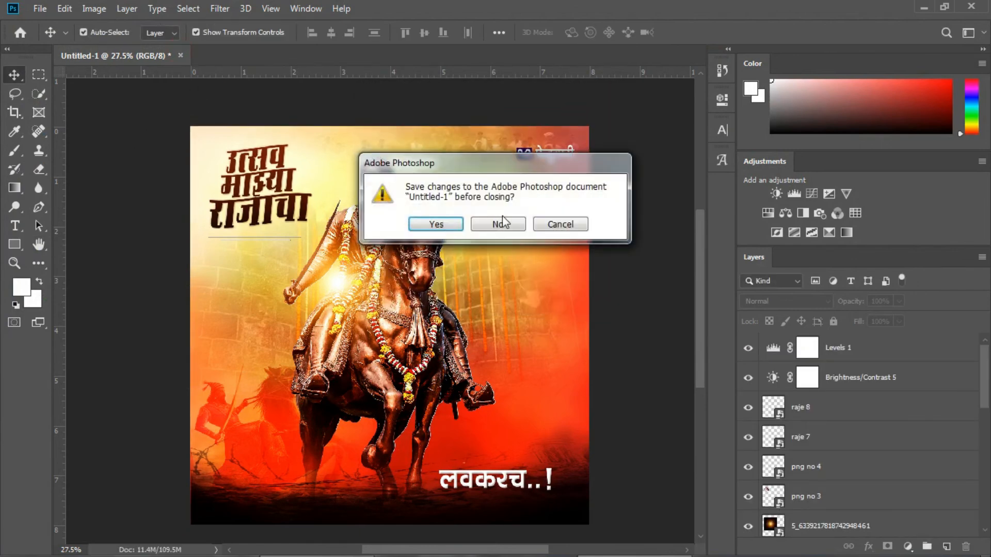
{"action": "left_click", "coordinate": [500, 224]}
{"action": "left_click", "coordinate": [924, 7]}
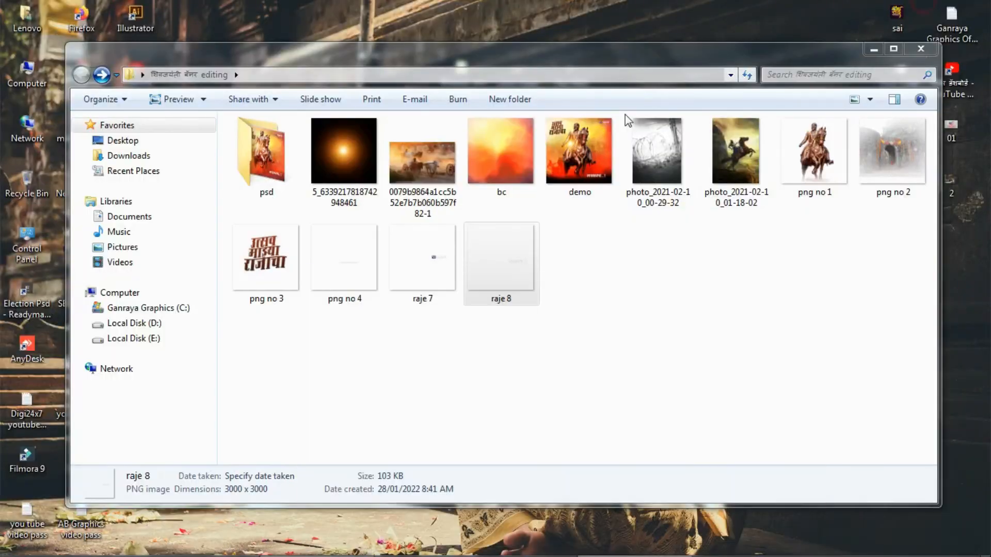
{"action": "left_click", "coordinate": [919, 49]}
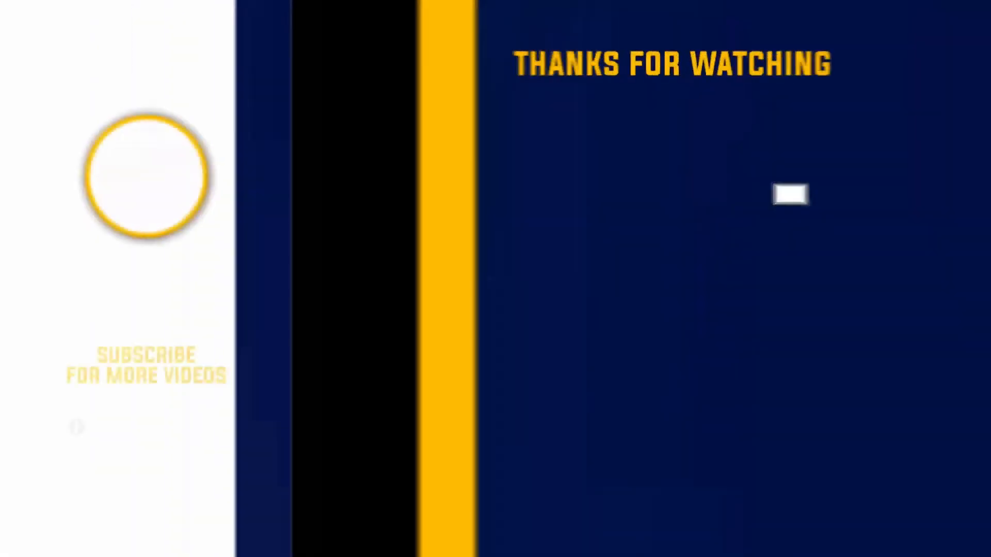